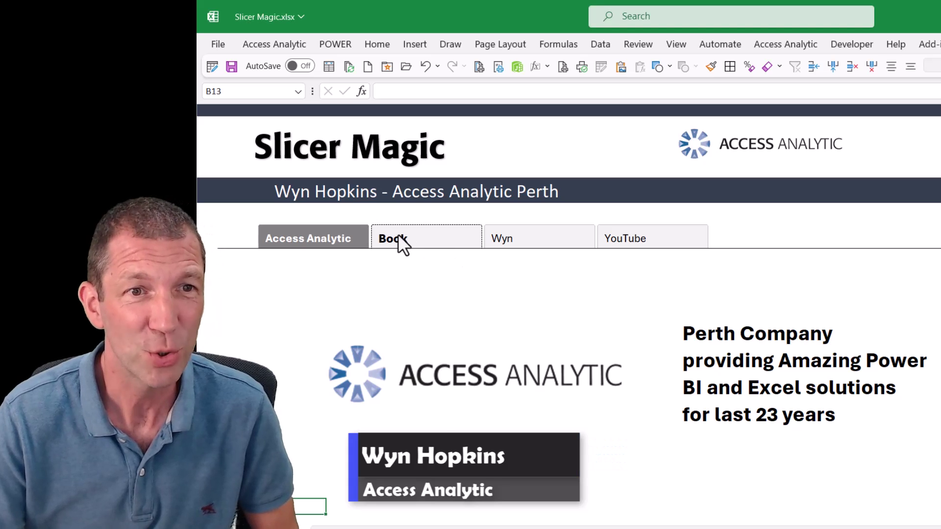
Switch the tab-style slicer through the Book, author and YouTube pages, ending on Access Analytic
click(398, 233)
click(515, 239)
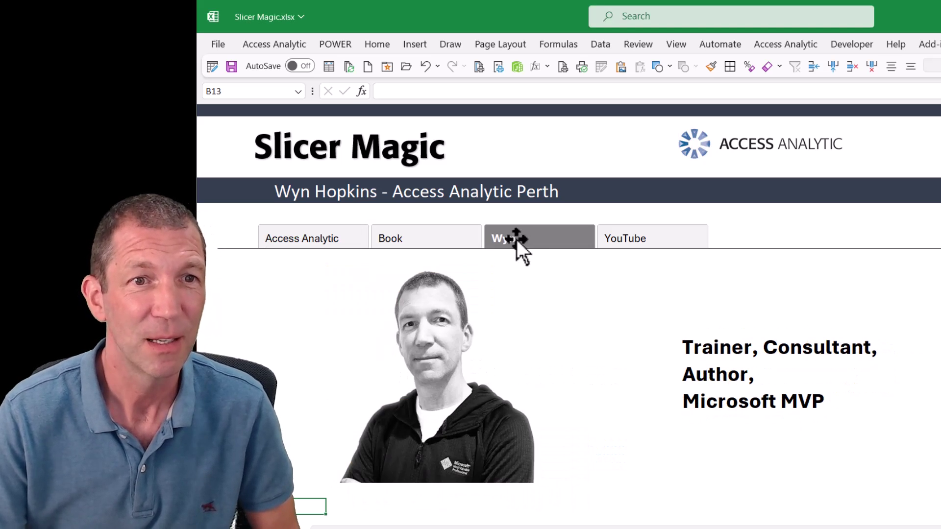
click(614, 236)
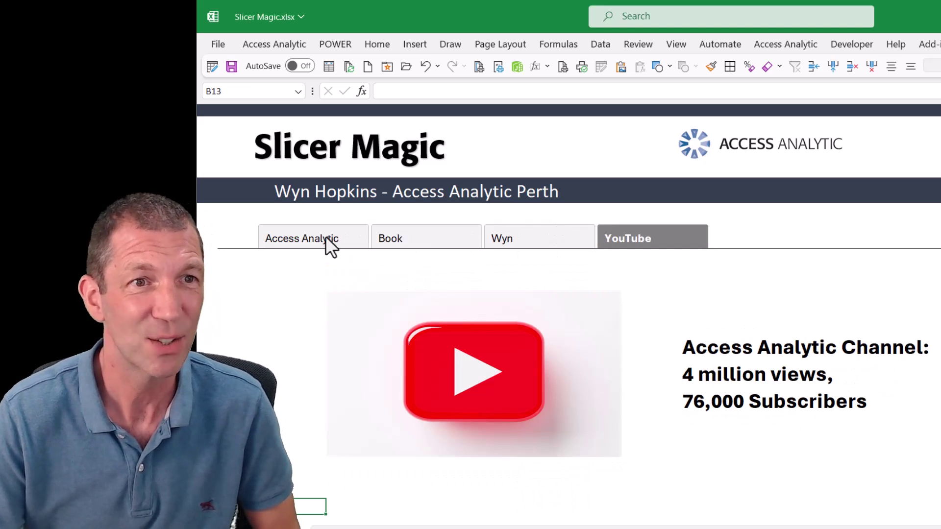
click(307, 236)
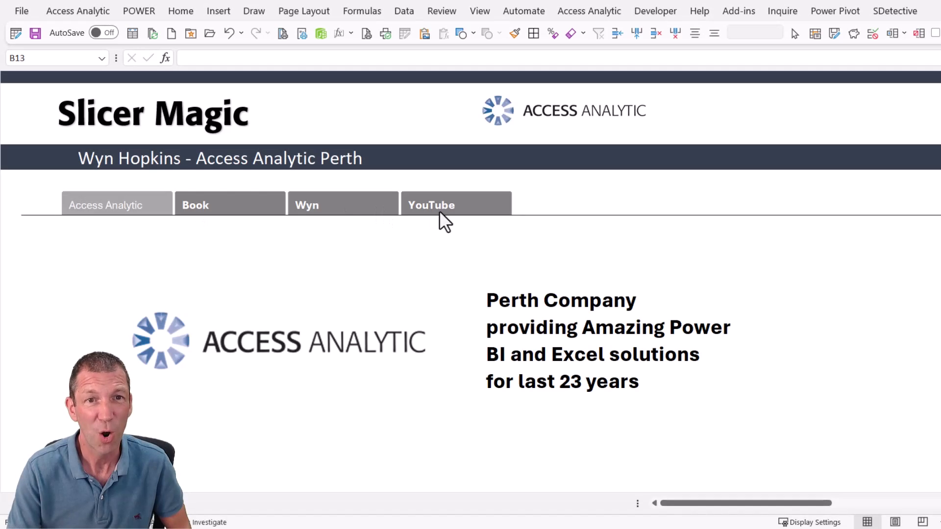
Examine the full image address in the Link column of the source table's first row
scroll(361, 321, down, 10)
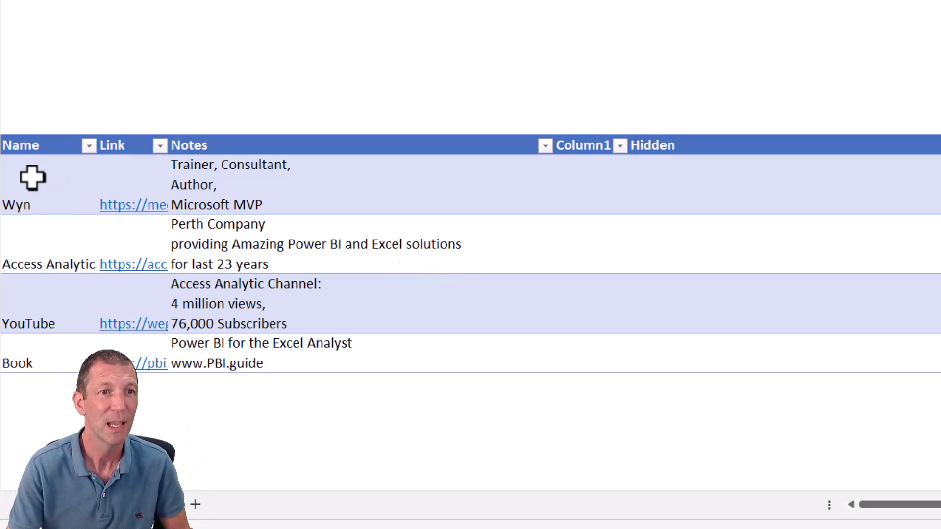
click(139, 181)
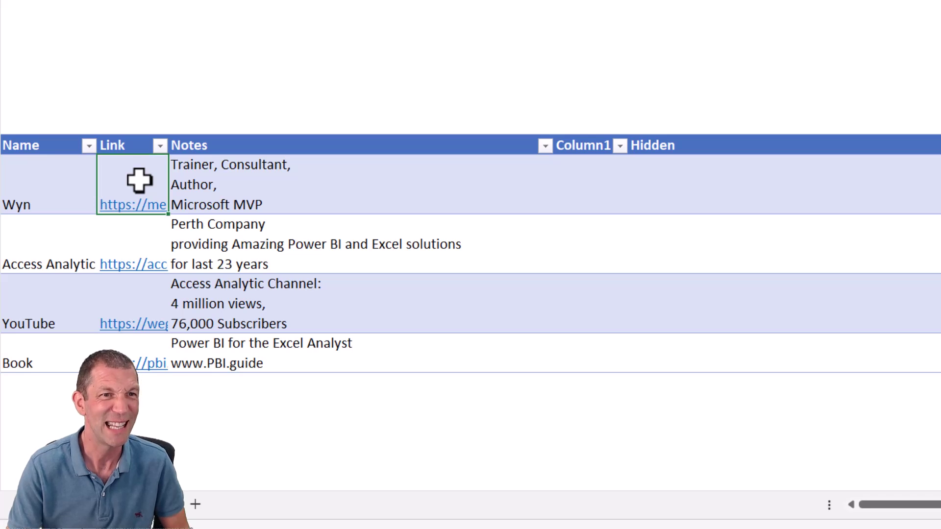
scroll(137, 230, up, 1)
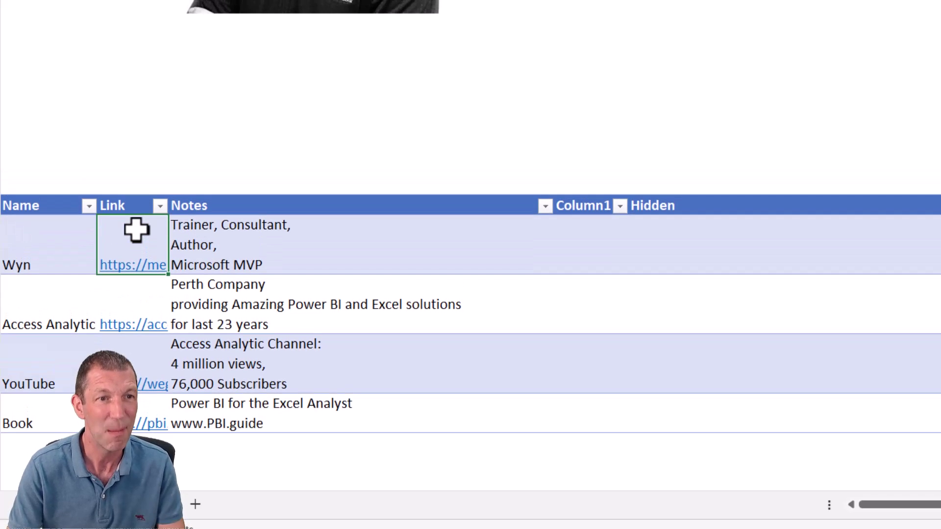
scroll(135, 230, up, 1)
key(F2)
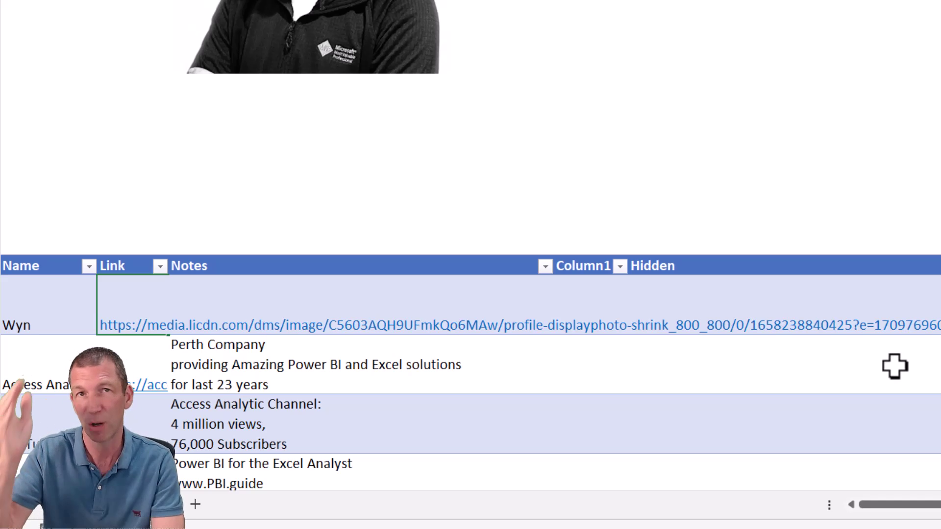
key(Escape)
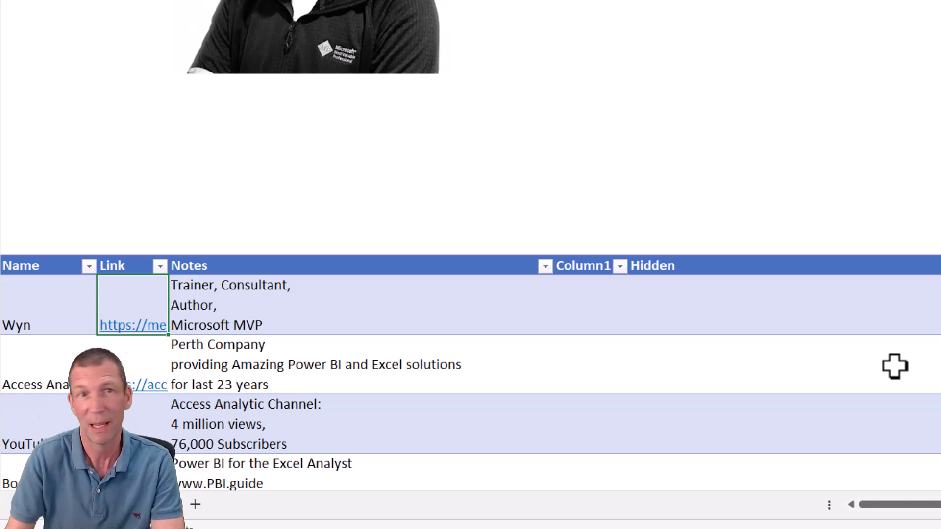
Inspect the formulas behind the large picture cell and the description cell on the slicer page
scroll(686, 245, up, 2)
click(519, 147)
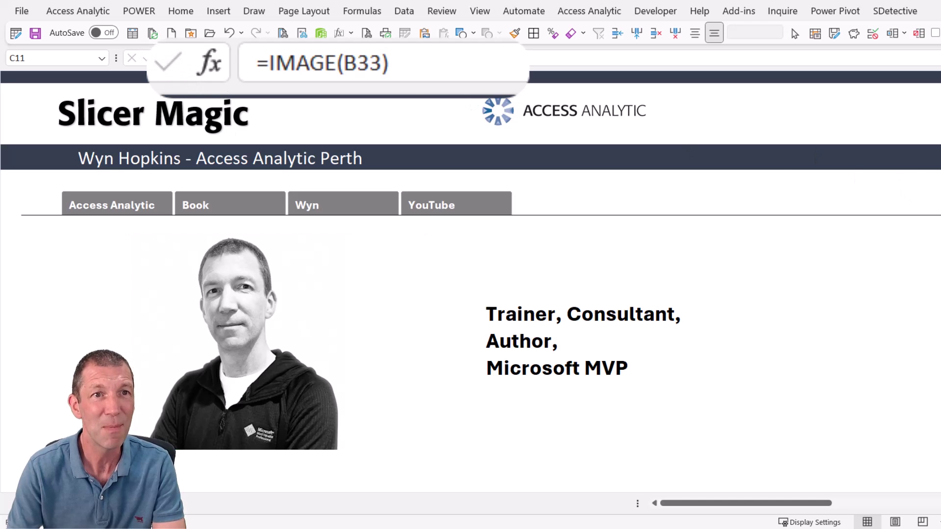
click(448, 72)
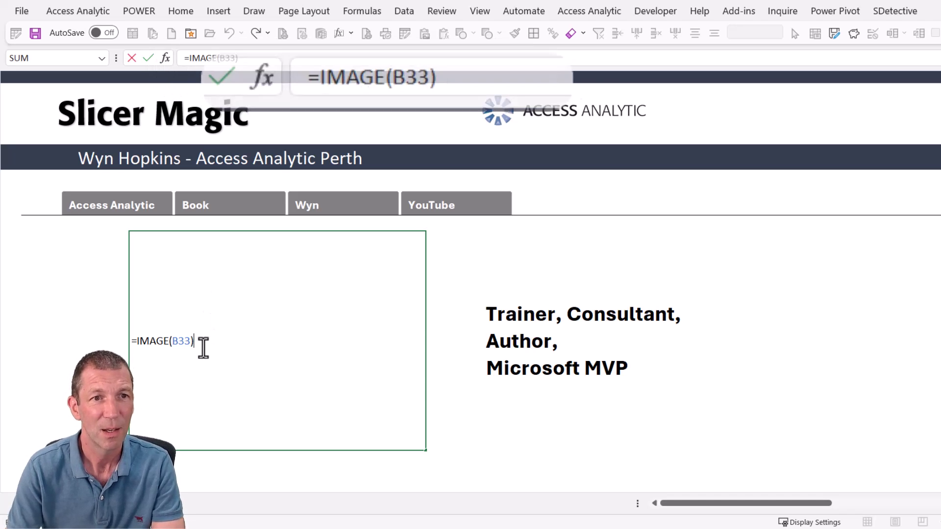
key(ctrl+Return)
click(521, 358)
key(F2)
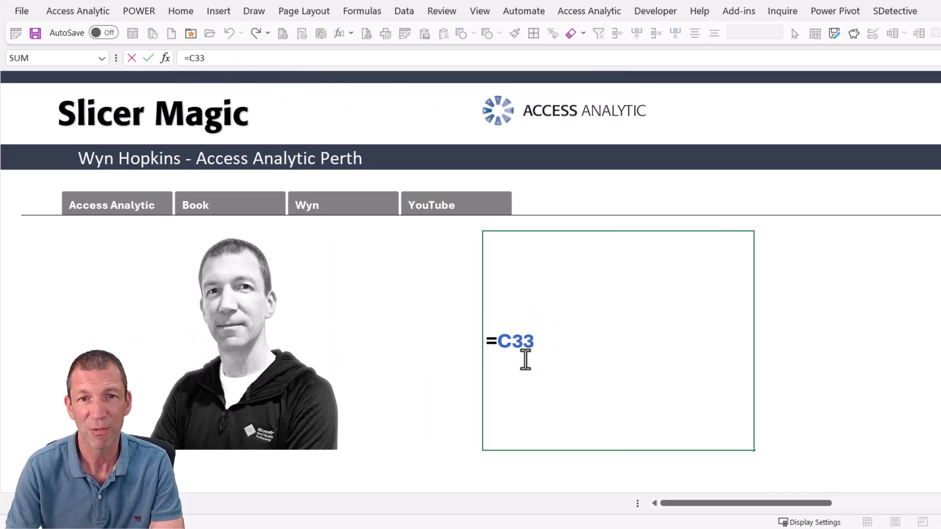
key(ctrl+Return)
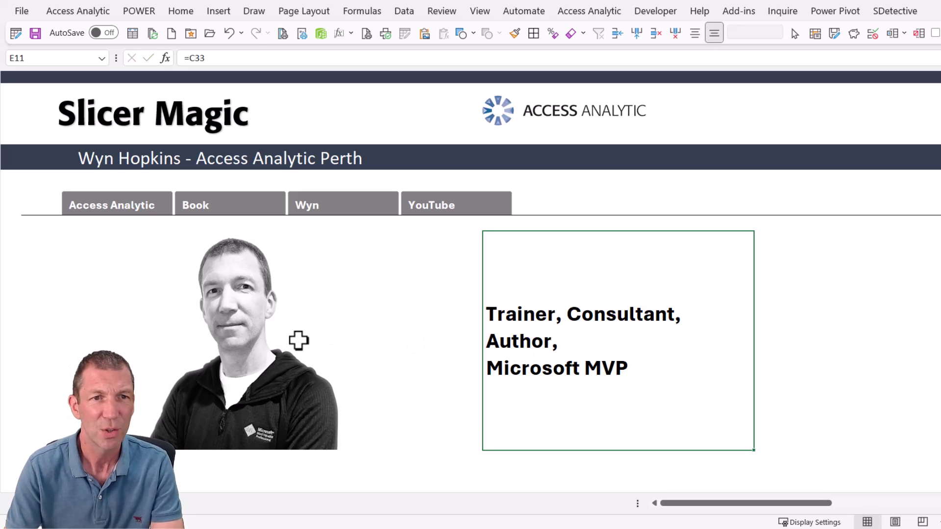
Examine the Link and Notes cells in the first row of the filtered results below the source table
scroll(298, 340, down, 10)
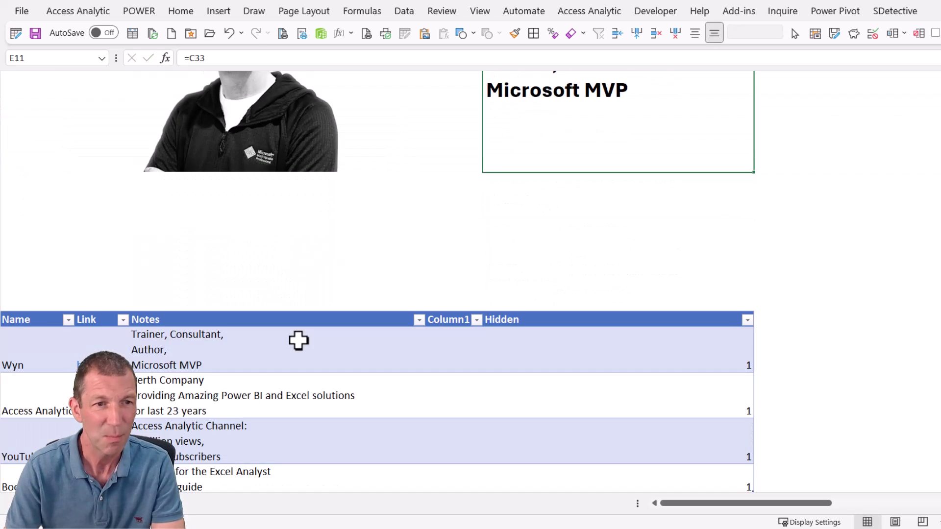
scroll(298, 341, down, 5)
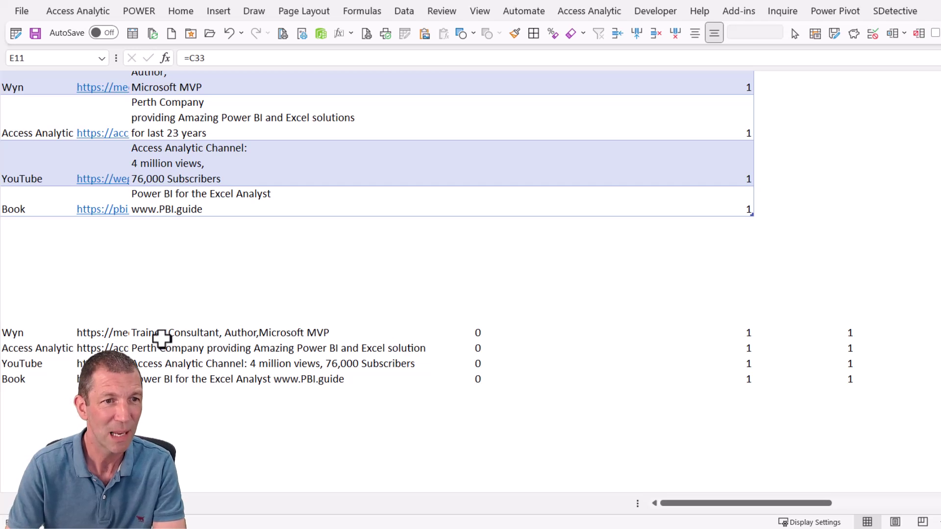
click(96, 336)
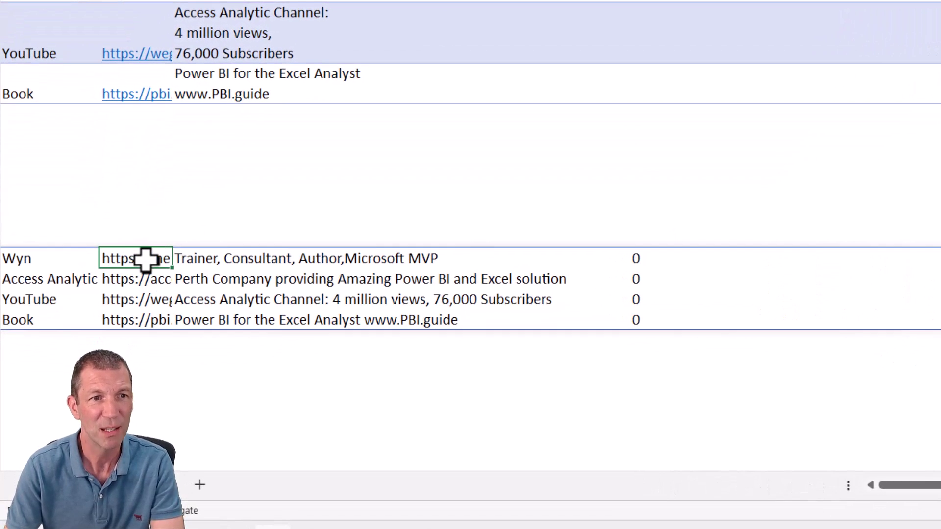
click(228, 258)
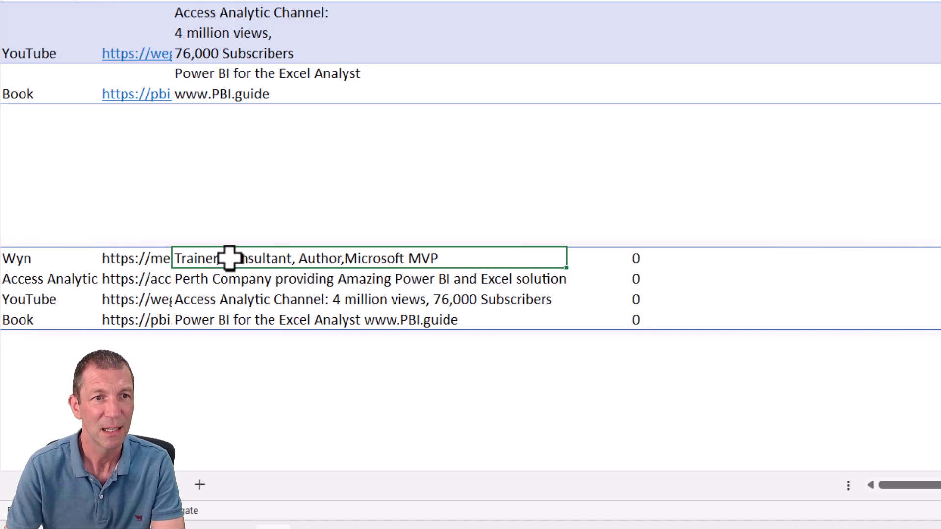
click(159, 261)
key(Right)
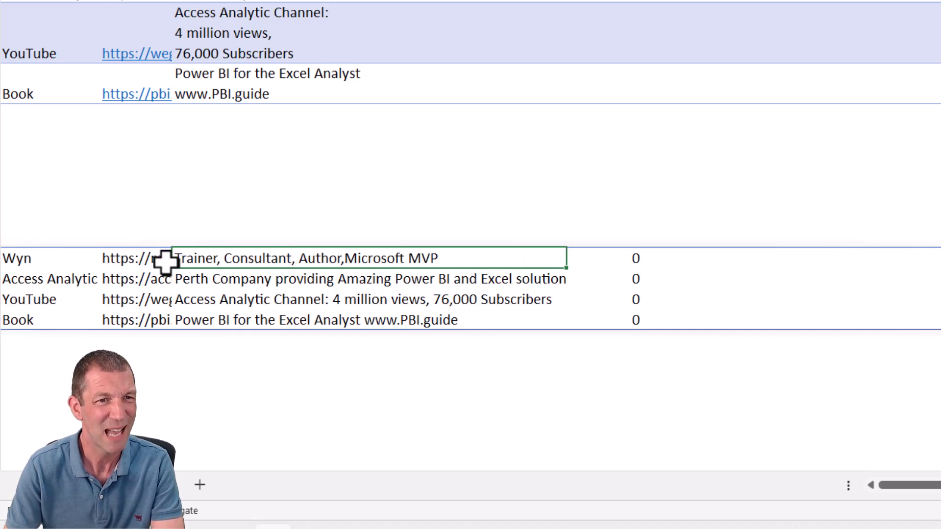
key(Left)
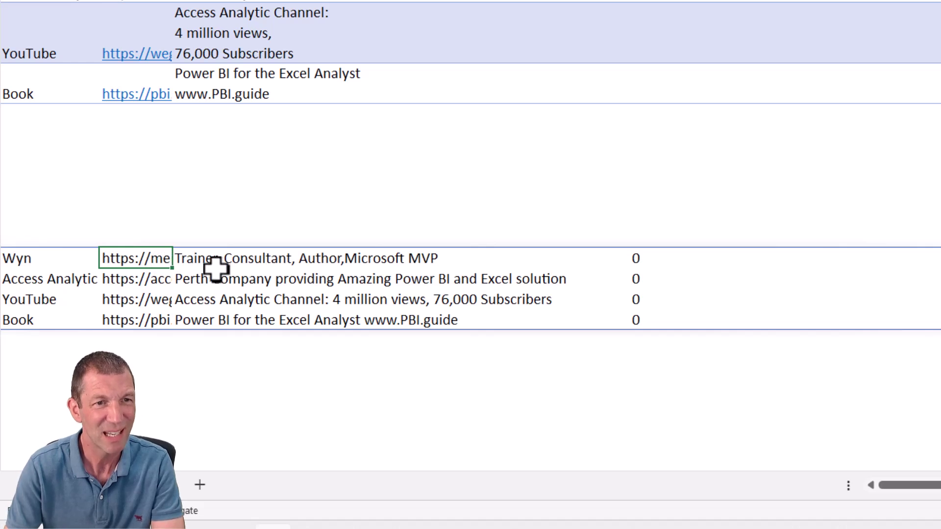
Re-enter the options argument of the first Hidden cell's AGGREGATE formula as 5 - Ignore hidden rows
scroll(231, 269, up, 3)
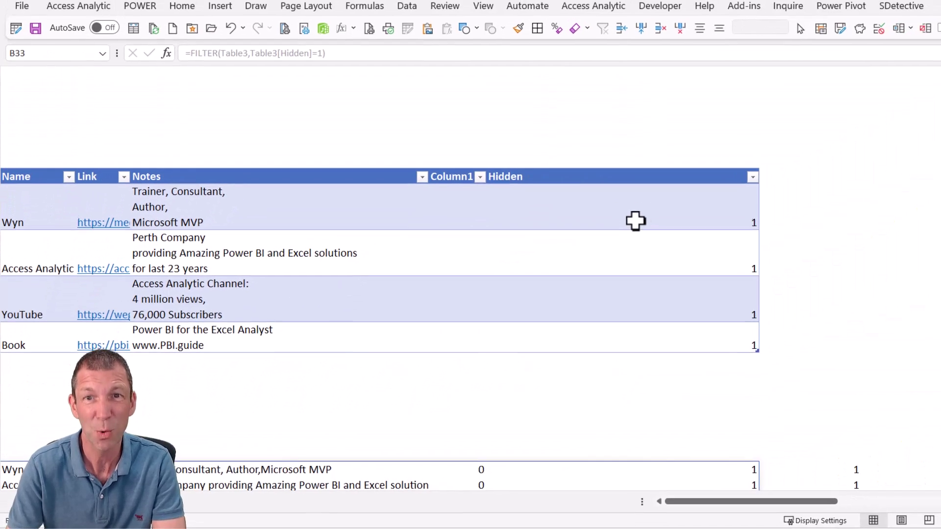
click(627, 224)
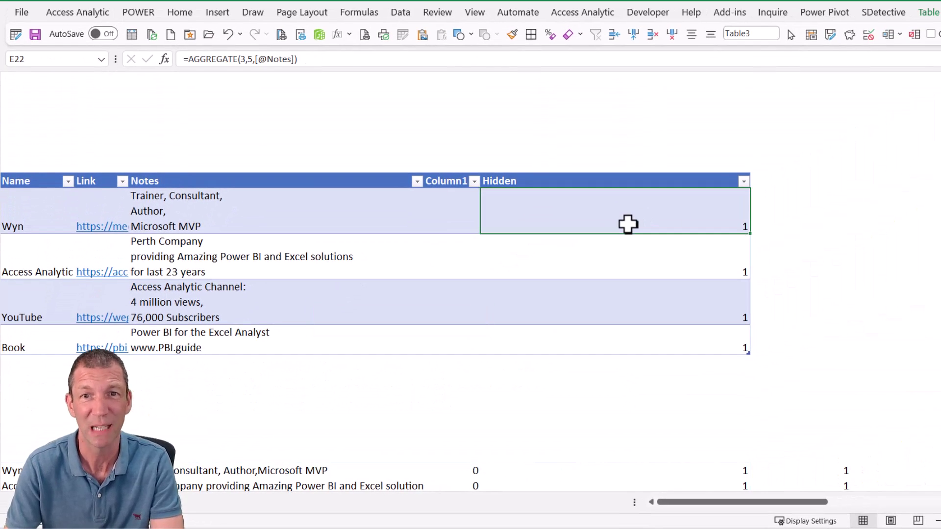
double_click(628, 224)
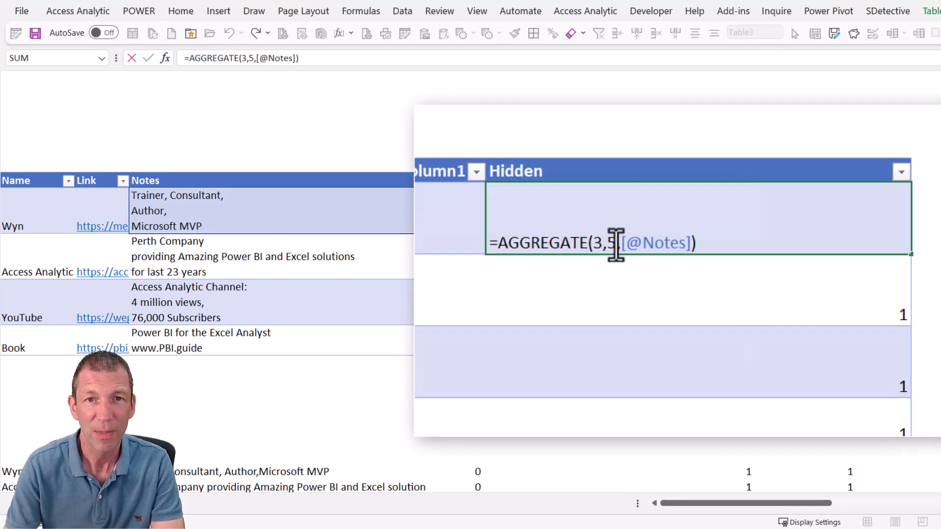
click(615, 242)
key(BackSpace)
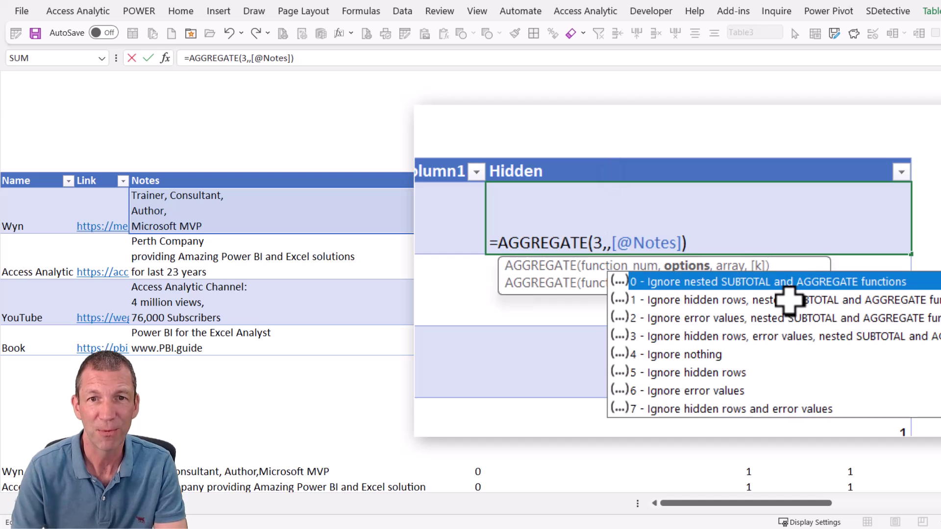
double_click(678, 373)
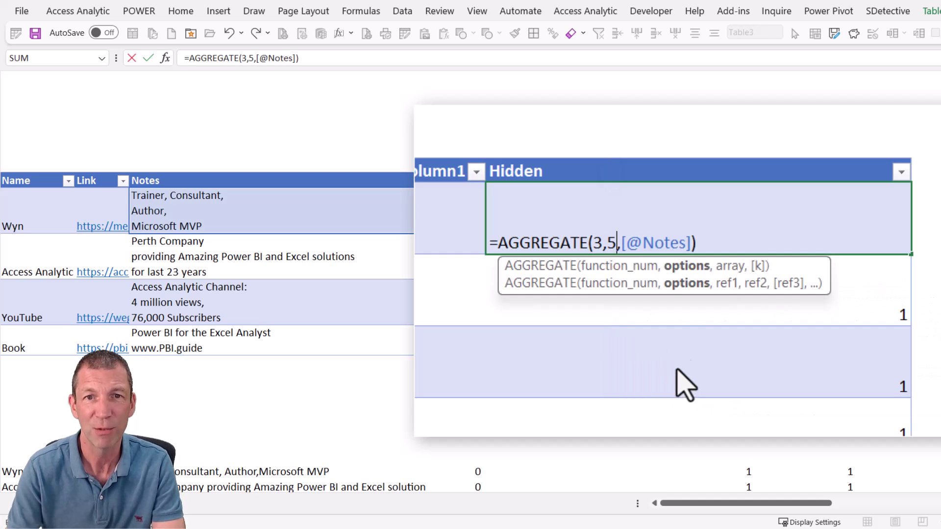
Re-enter the function number of the first Hidden cell's AGGREGATE formula as 3 - COUNTA and commit the formula
click(599, 244)
key(BackSpace)
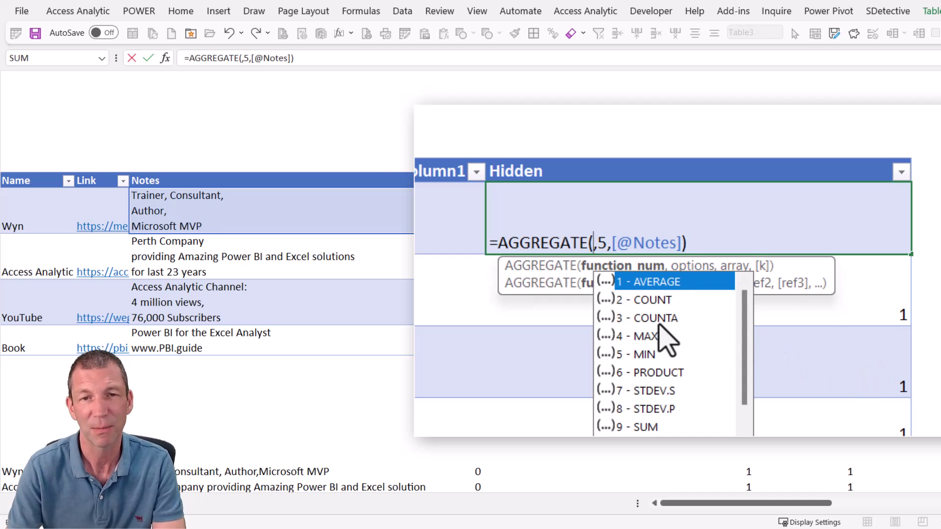
double_click(659, 319)
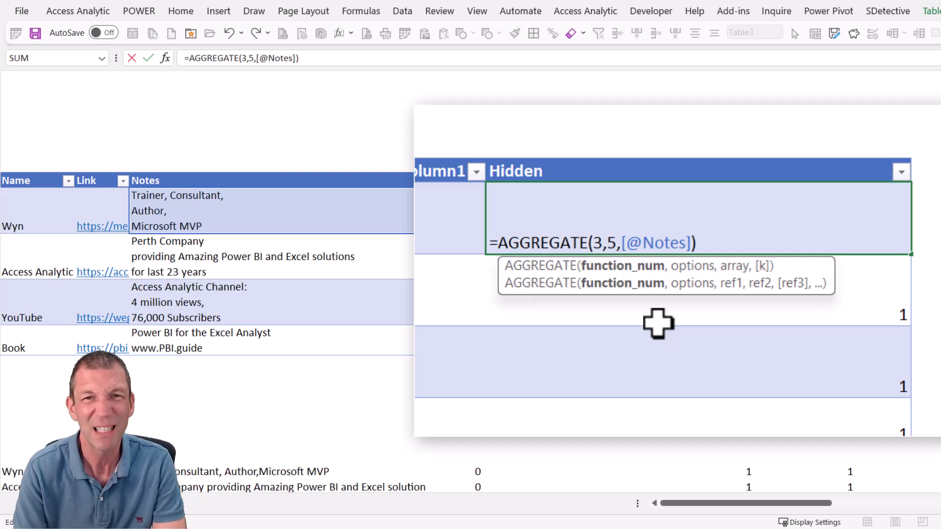
key(Return)
click(645, 216)
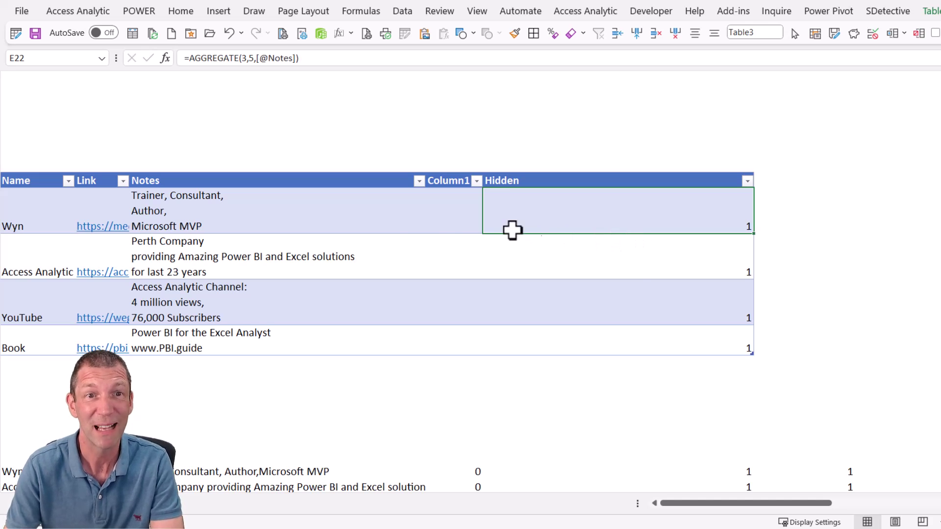
Insert a slicer for the table's Name field and place it just beside the Hidden column
click(349, 212)
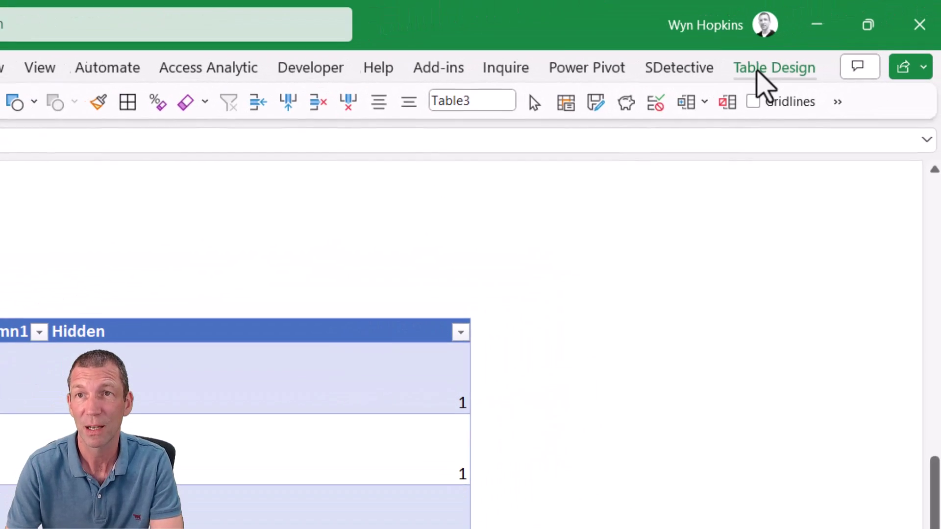
click(836, 41)
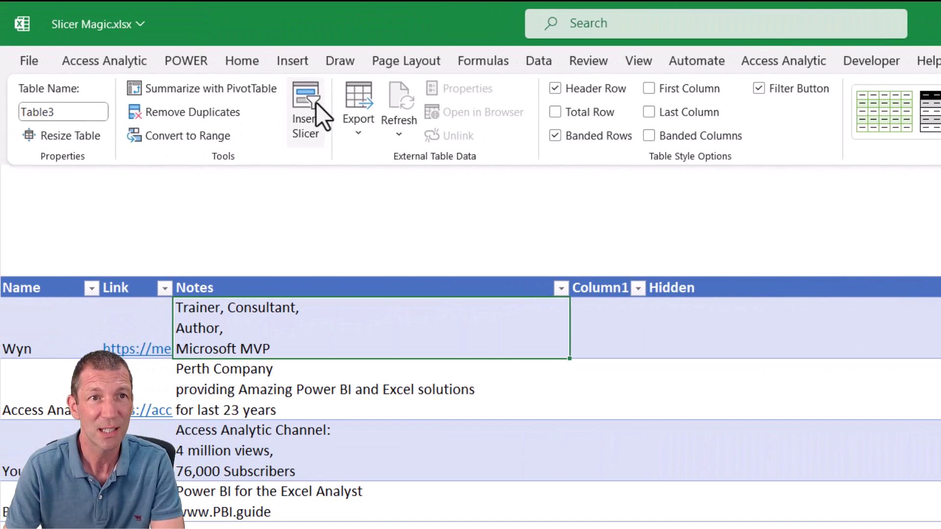
click(318, 109)
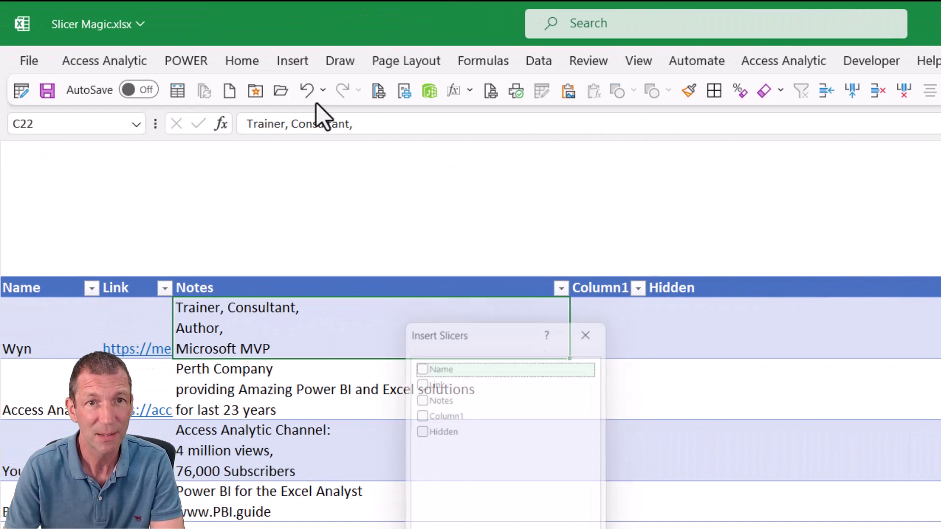
click(422, 362)
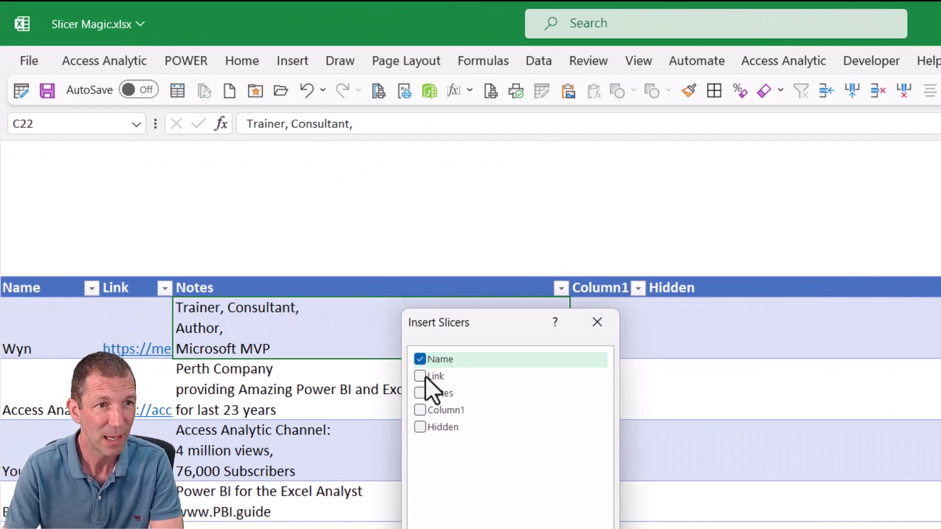
key(Return)
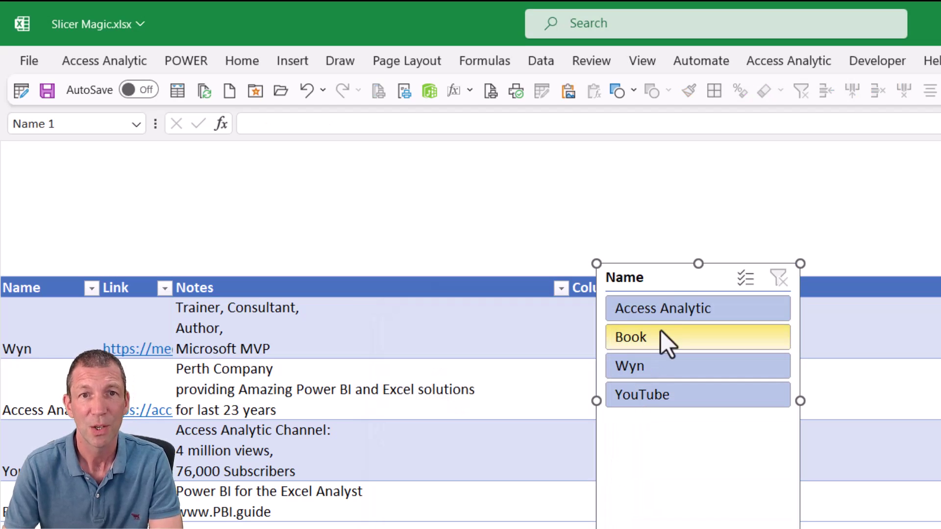
drag(678, 284, 921, 294)
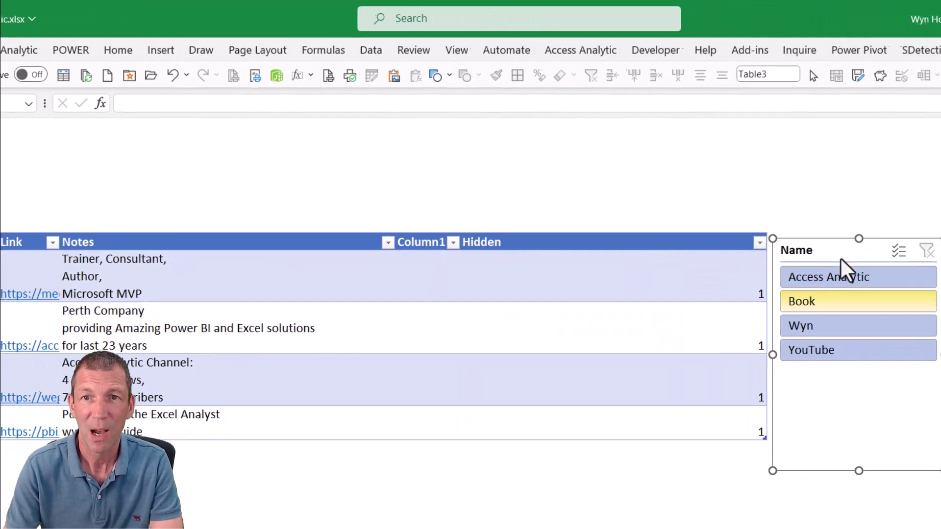
Filter the table to Access Analytic with the new Name slicer and check the visible row's Hidden formula
click(824, 283)
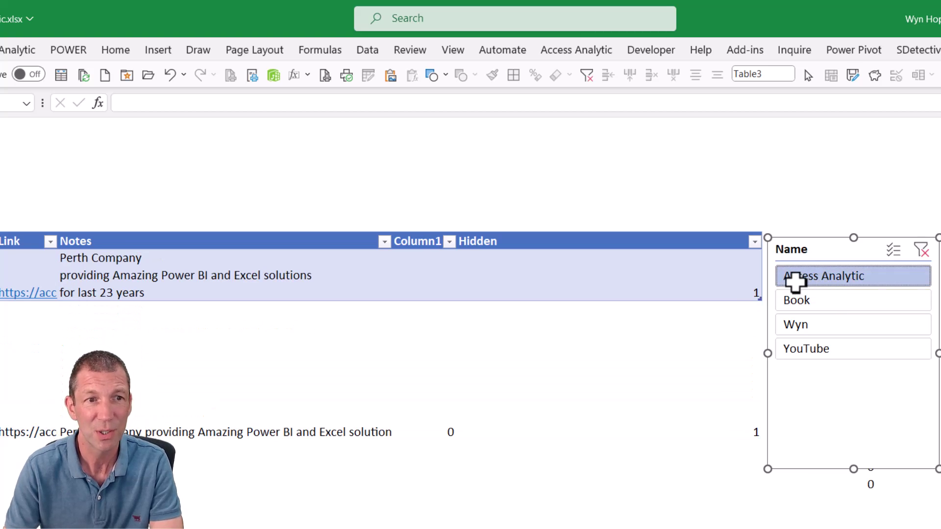
click(727, 279)
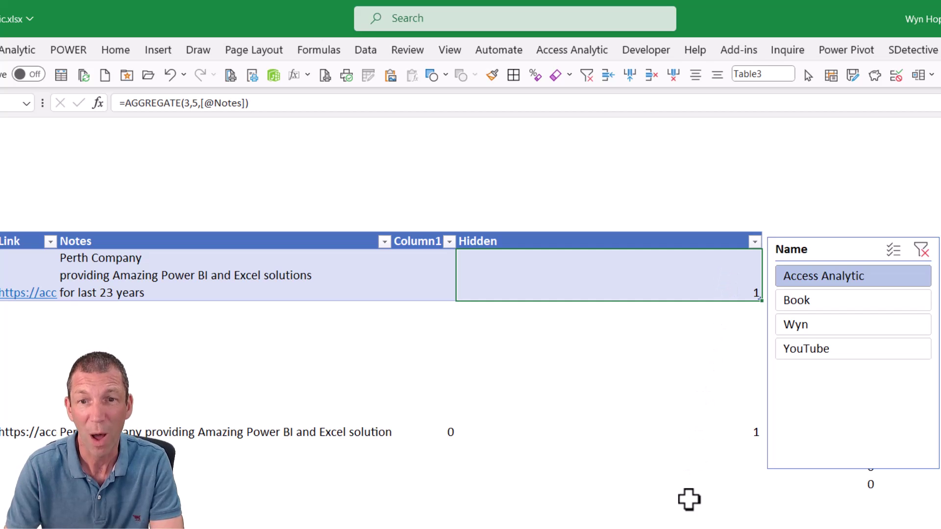
click(684, 517)
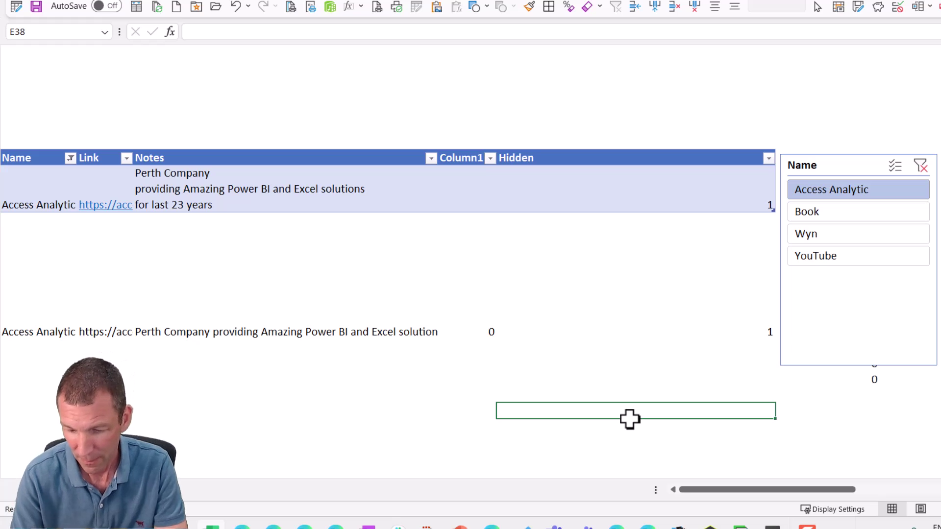
Enter a formula in cell E38 that returns the whole Hidden column, =Table3[Hidden]
text(=)
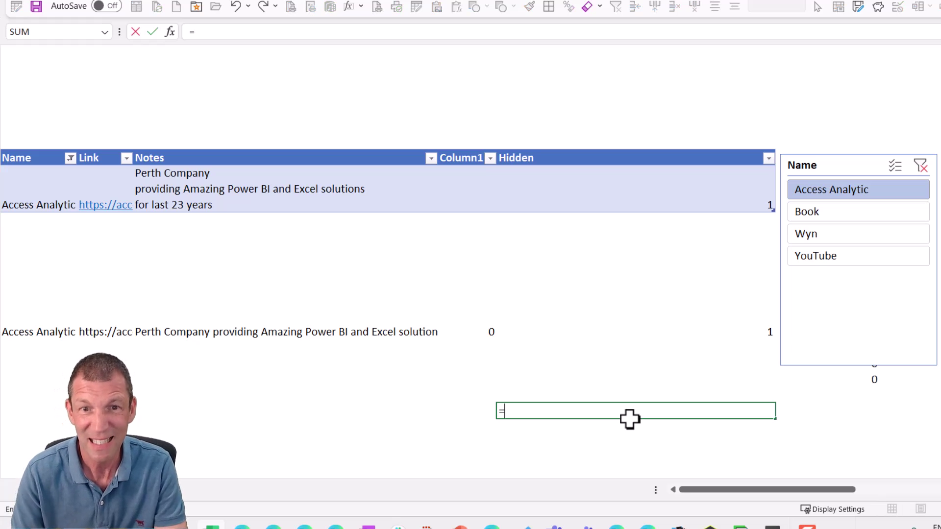
click(561, 153)
key(Return)
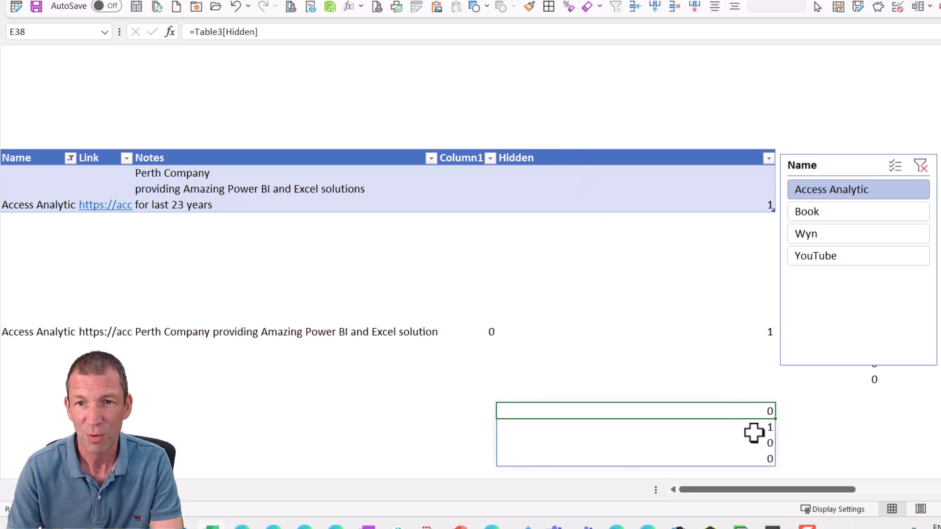
Filter the table through the Name slicer to Book, all items, Access Analytic, Book and Wyn, comparing the spilled Hidden values
click(845, 211)
click(920, 166)
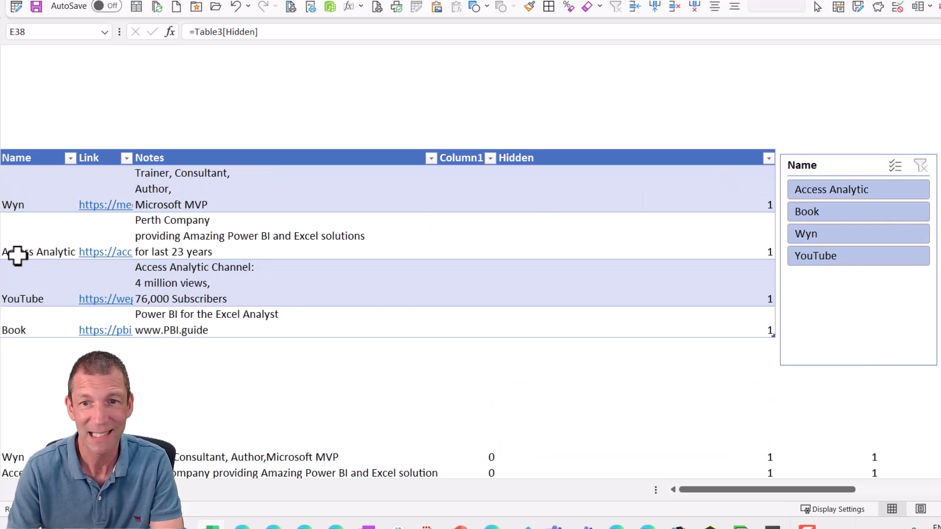
click(887, 194)
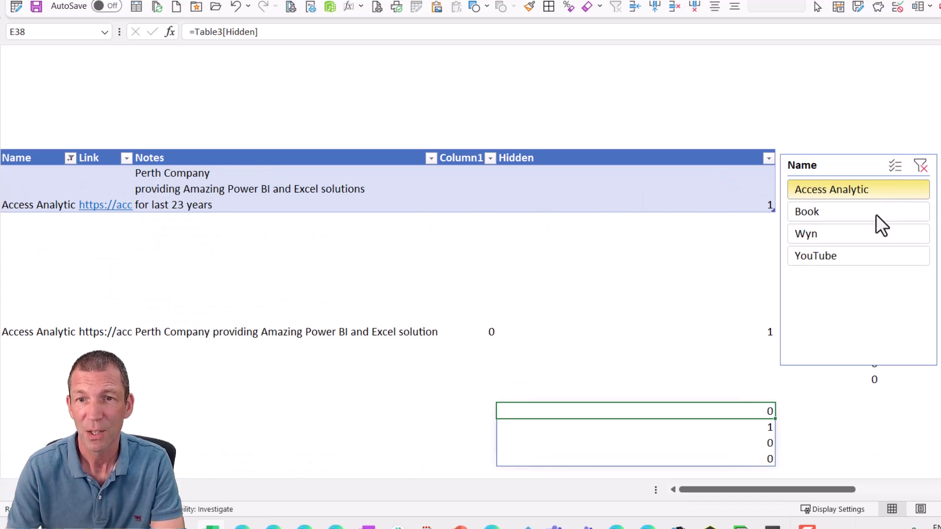
click(755, 428)
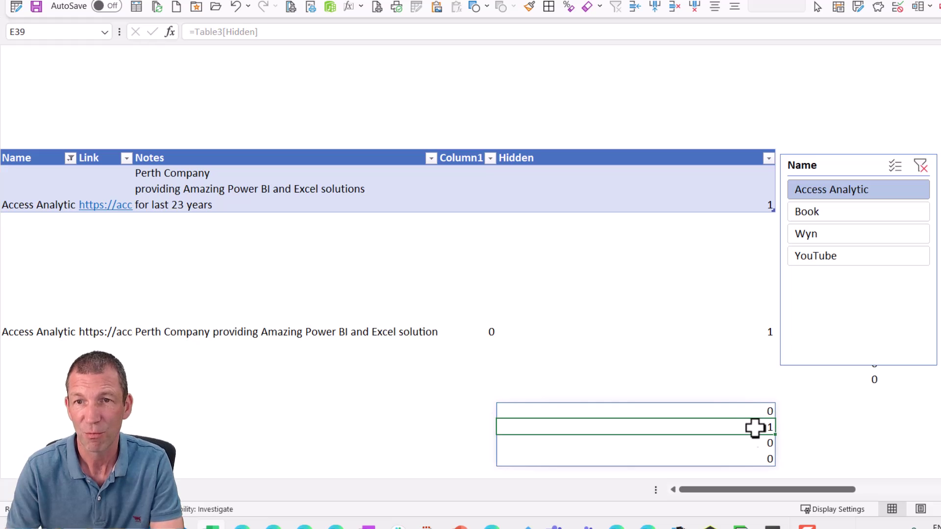
click(857, 213)
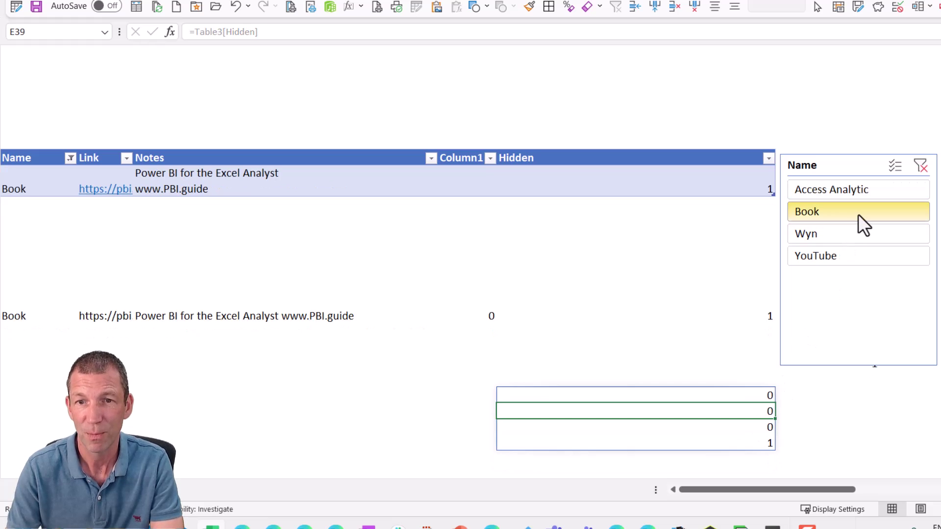
click(855, 240)
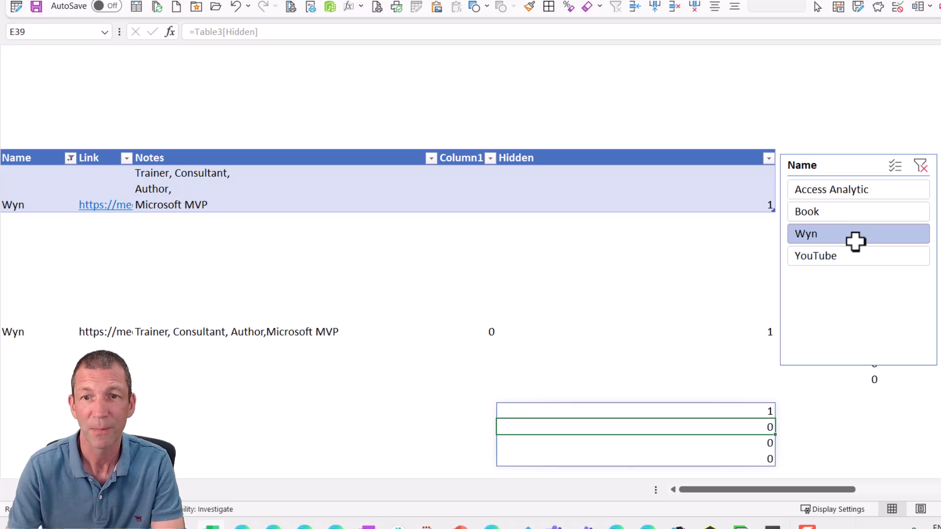
Inspect the formula =FILTER(Table3,Table3[Hidden]=1) in cell A33 and leave it as it is
click(27, 330)
key(F2)
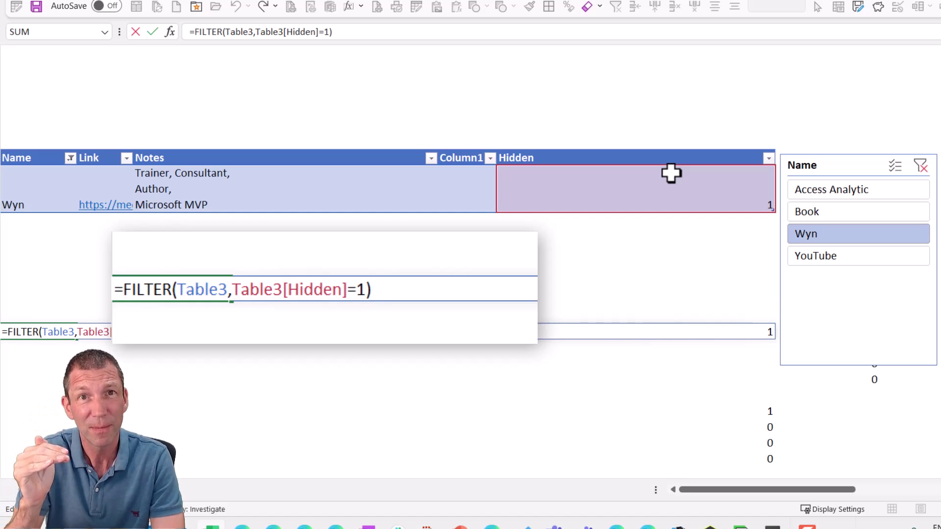
key(ctrl+Return)
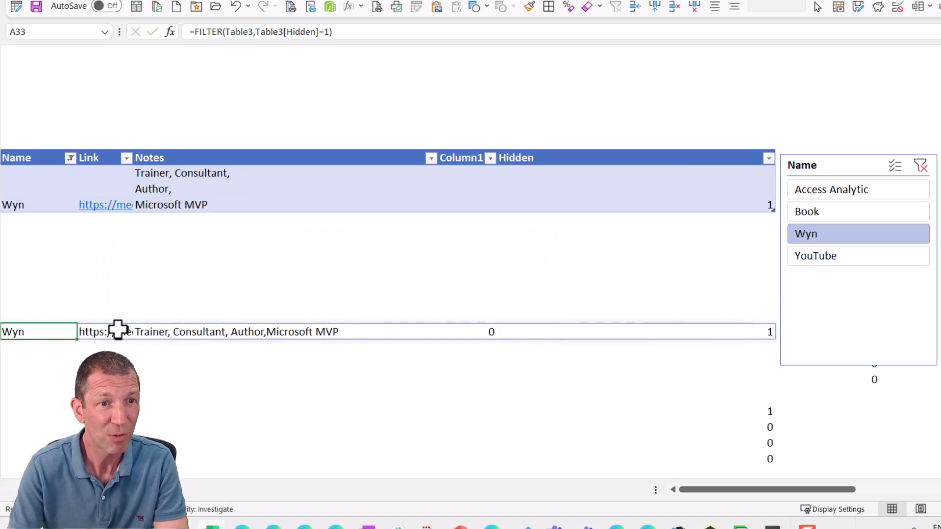
Move the new Name slicer up to the report area, beside the existing tab-style slicer under the title banner
click(826, 330)
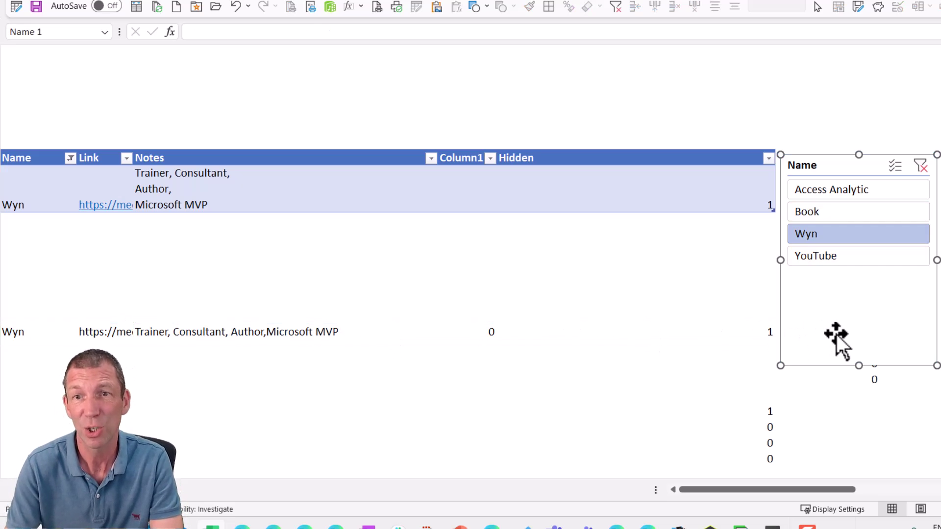
drag(837, 334, 705, 67)
click(818, 115)
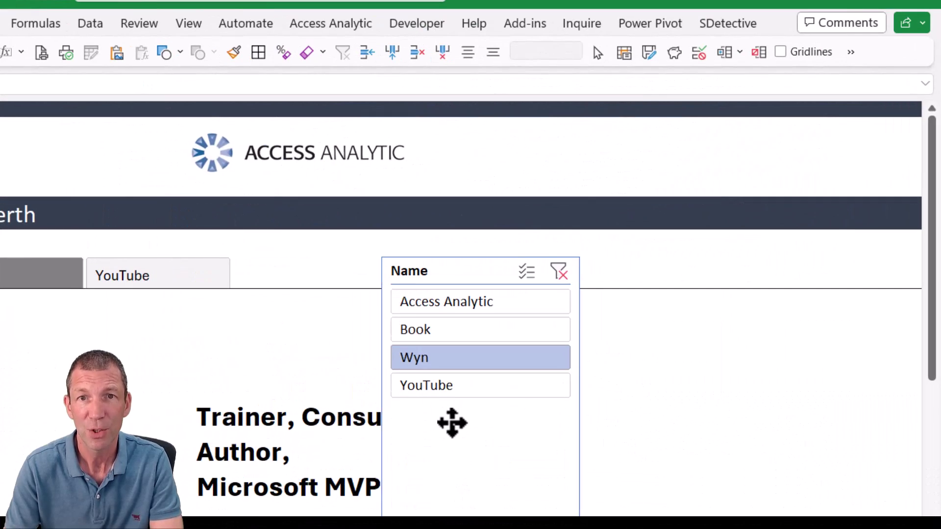
click(449, 424)
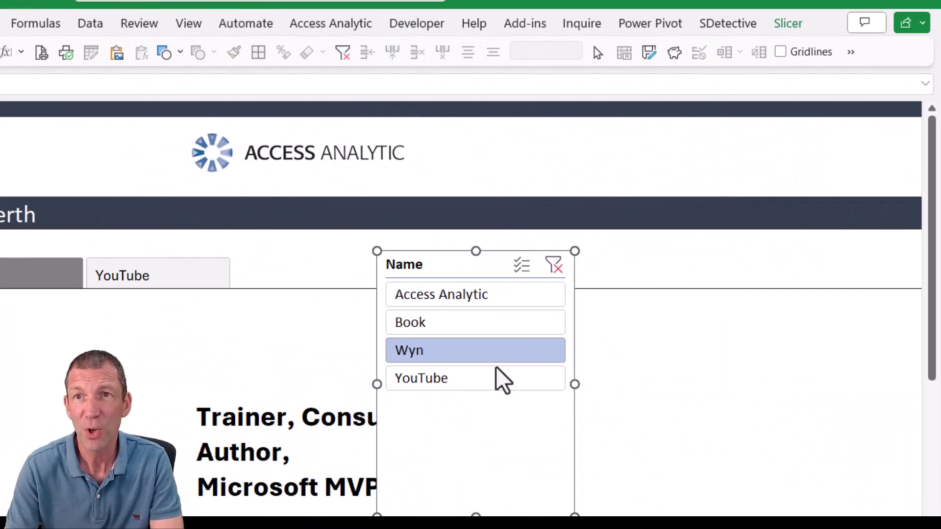
Set the Name slicer to show its buttons in 4 columns
click(799, 30)
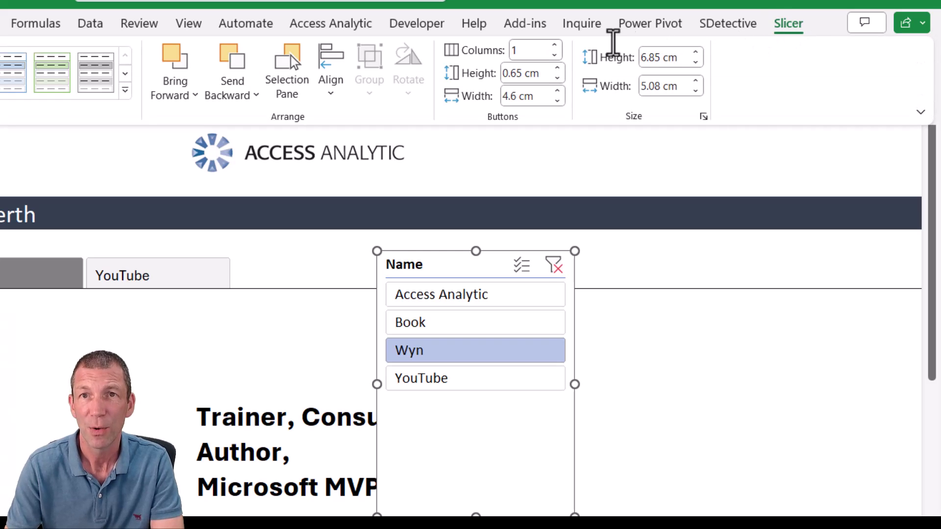
click(556, 47)
click(555, 47)
click(556, 47)
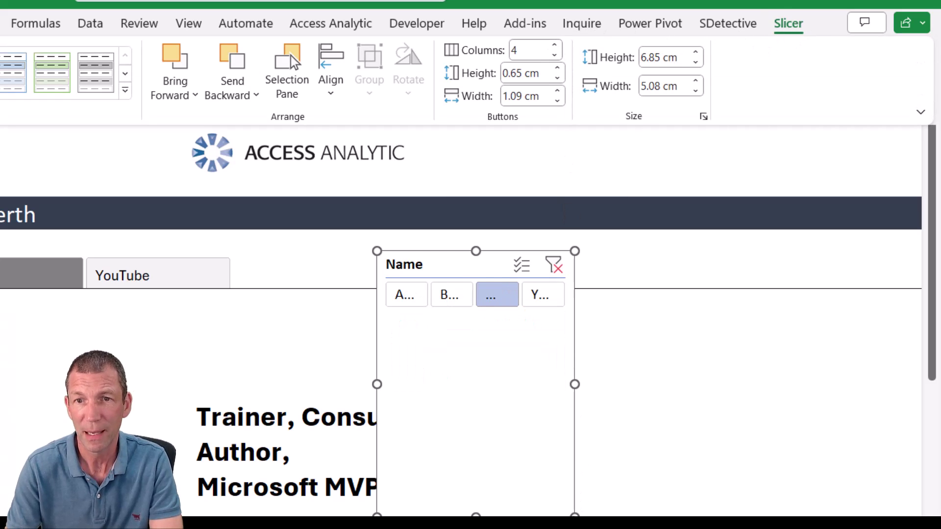
Resize the slicer into a short, wide strip and place it directly below the dark title banner
drag(576, 512, 762, 341)
drag(556, 322, 431, 297)
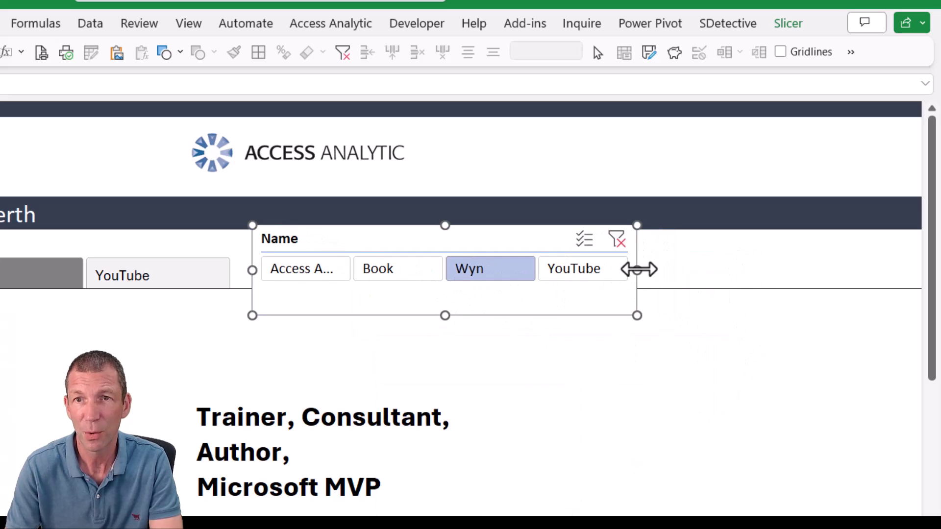
drag(648, 269, 720, 271)
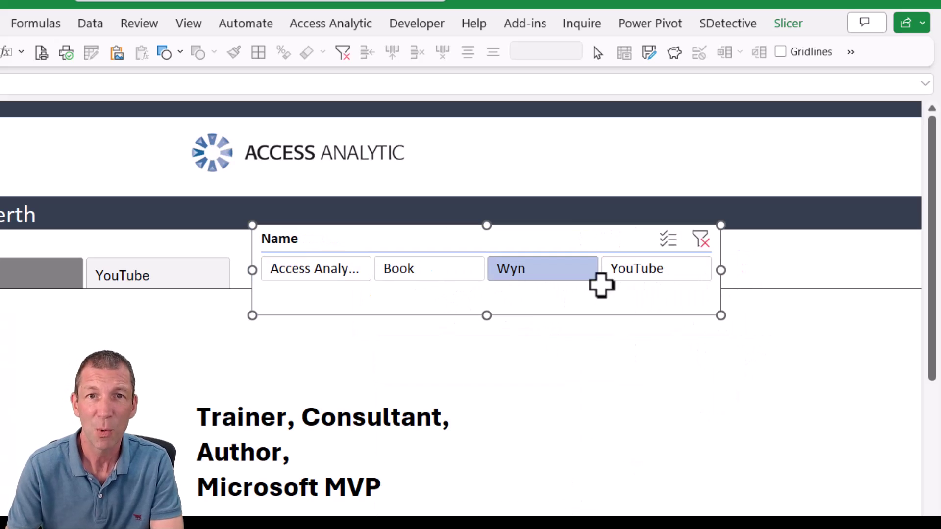
Turn off the slicer's header display and resize the slicer to about 14.04 cm wide and 1.72 cm high
right_click(325, 307)
click(470, 508)
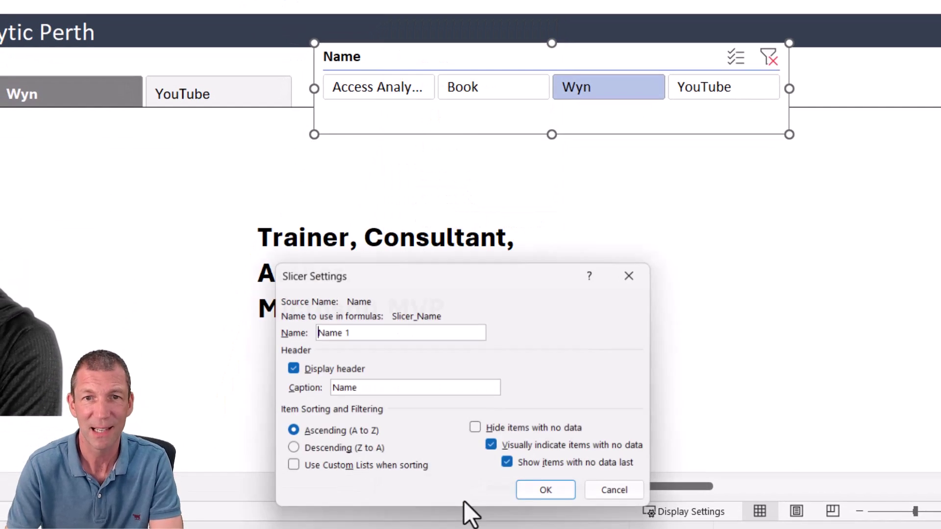
click(332, 369)
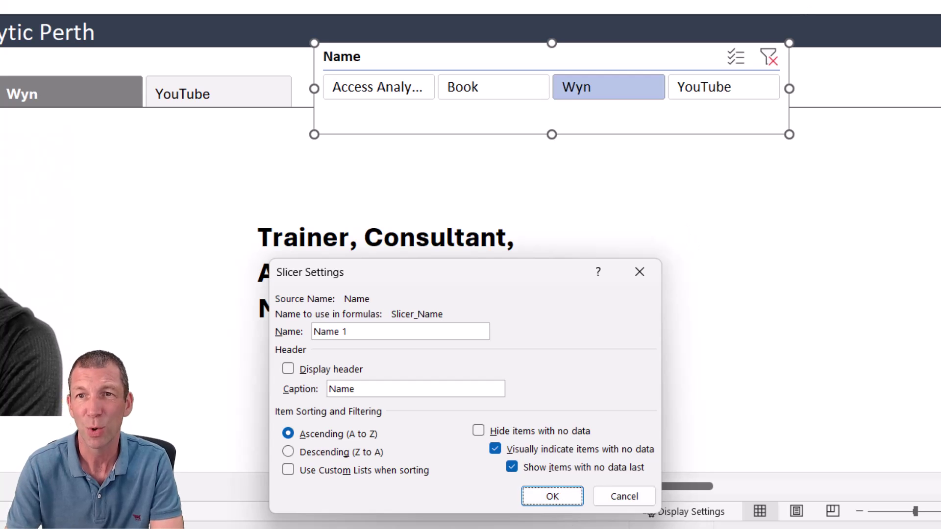
click(552, 496)
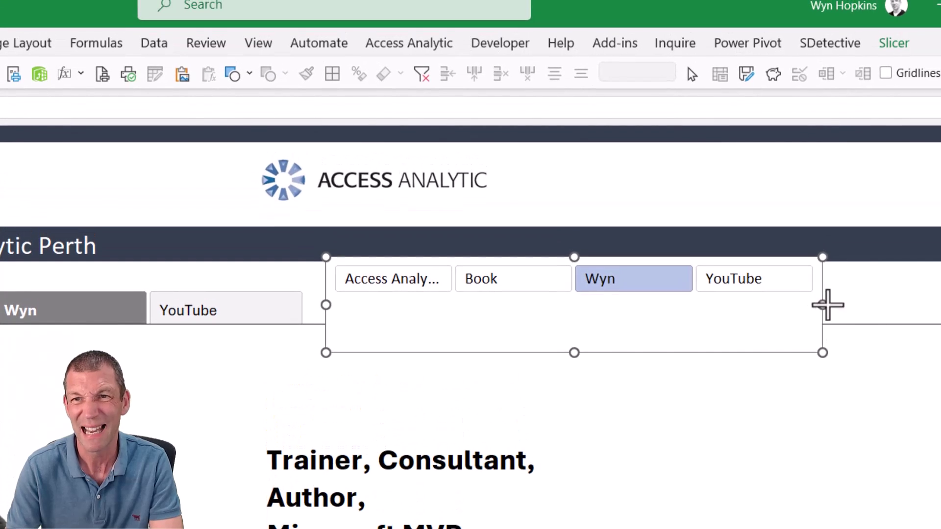
drag(805, 197, 882, 196)
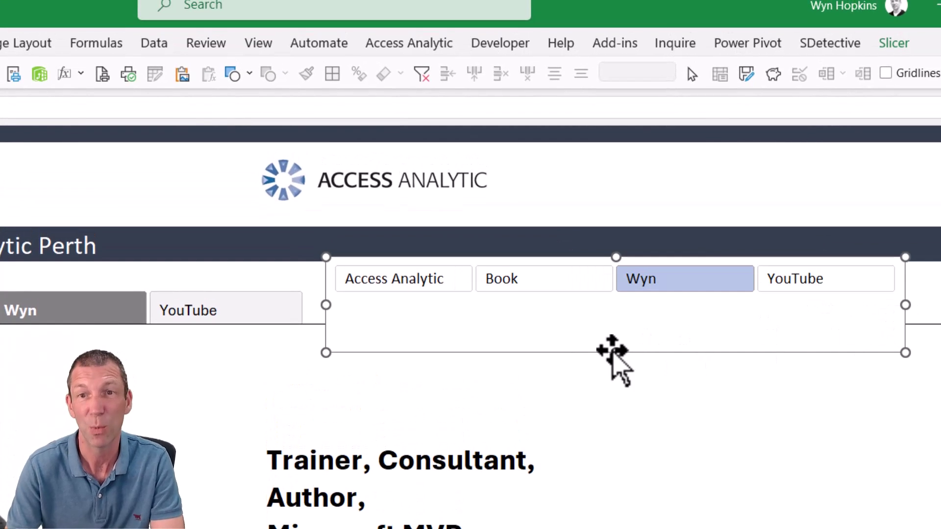
mouse_move(611, 350)
mouse_down()
mouse_move(613, 325)
mouse_move(616, 335)
mouse_up()
Set the slicer's button height to 1 cm and shorten the slicer to about 1.28 cm, cutting off the buttons' lower edges
click(893, 49)
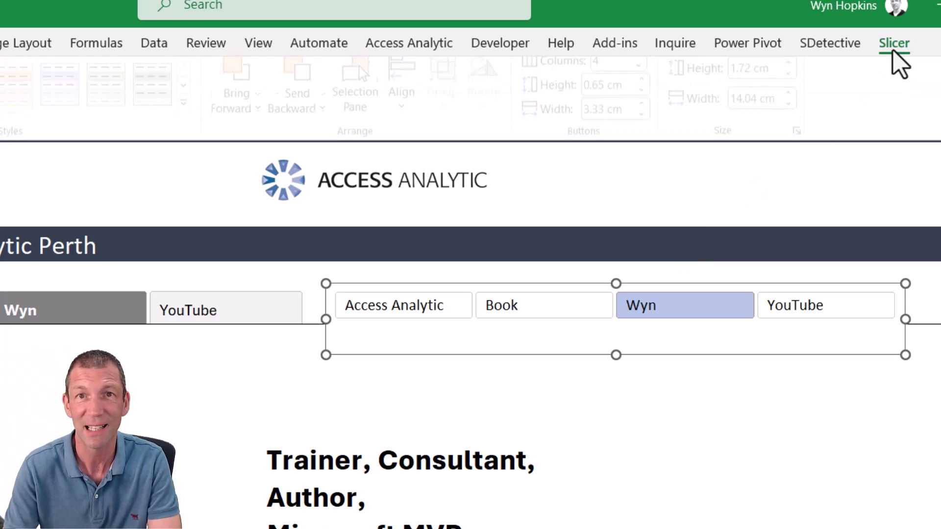
click(649, 91)
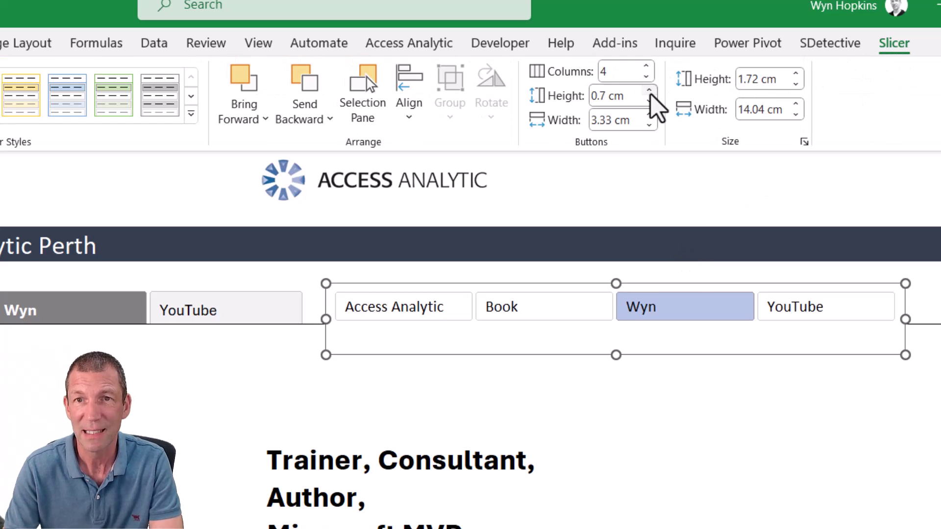
click(649, 91)
click(650, 90)
click(650, 91)
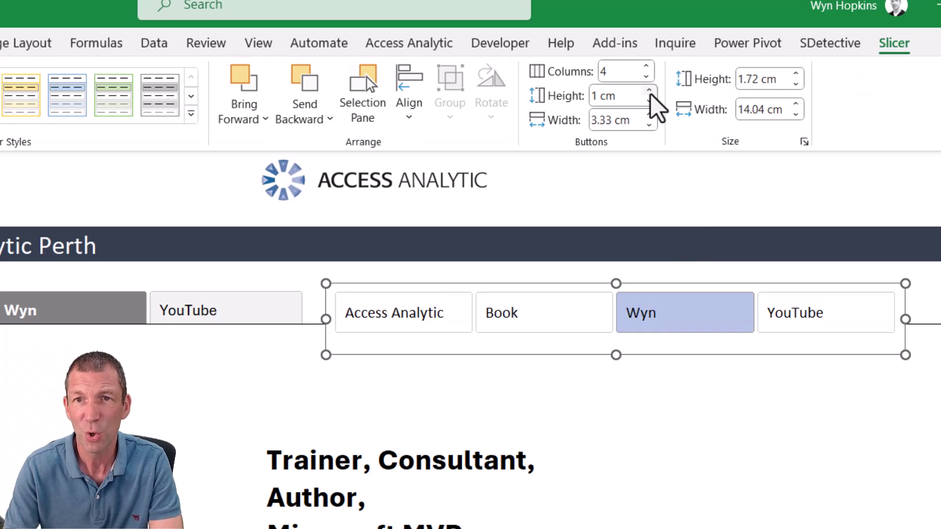
click(616, 355)
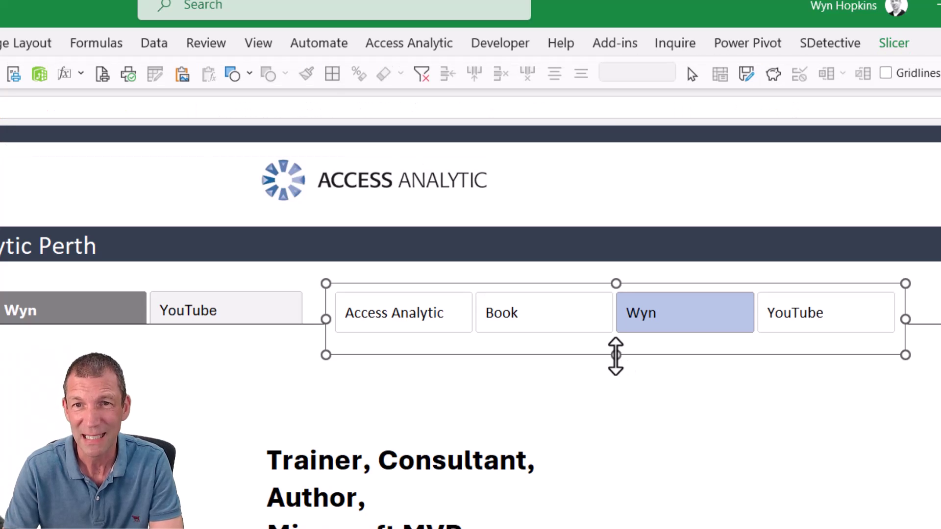
drag(616, 355, 616, 336)
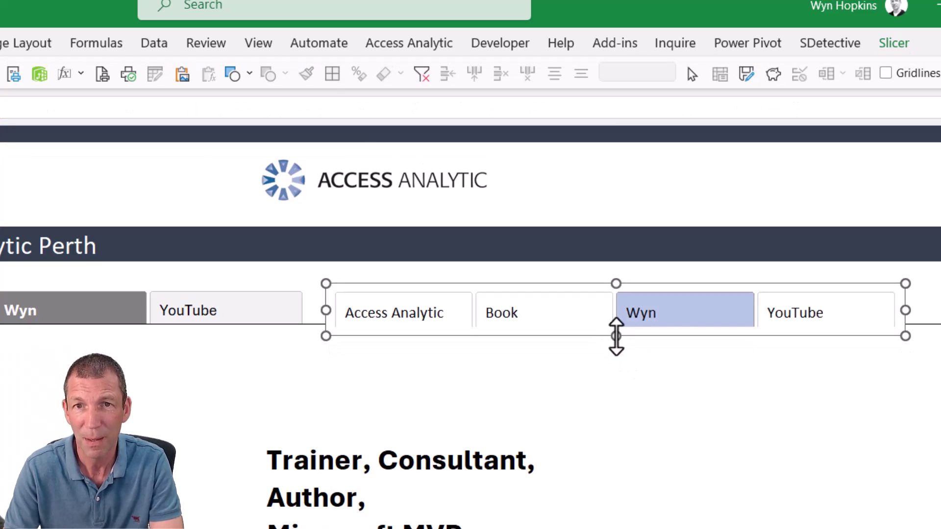
Bring the horizontal line below the tabs in front of the new slicer
click(547, 365)
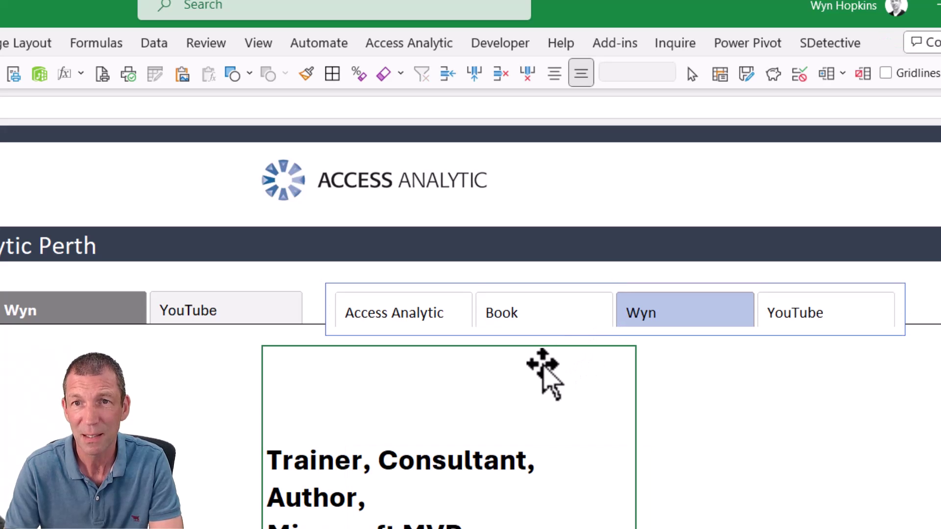
click(264, 333)
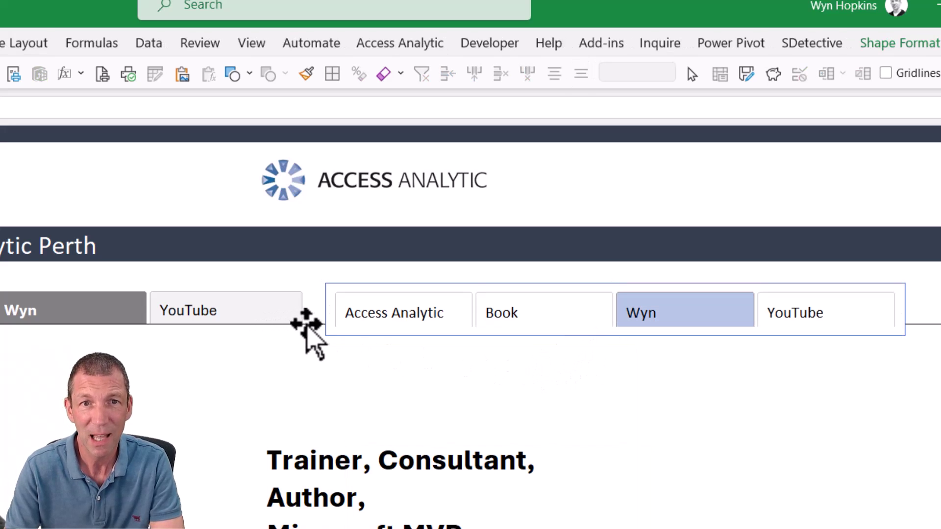
right_click(307, 323)
click(371, 511)
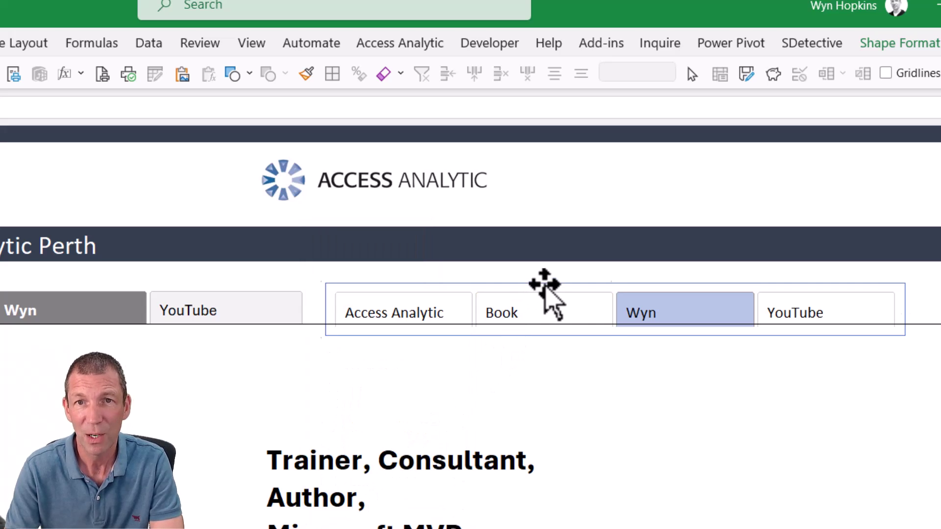
Nudge the slicer up slightly so its buttons sit on the horizontal line, and deselect it
click(543, 284)
key(Up)
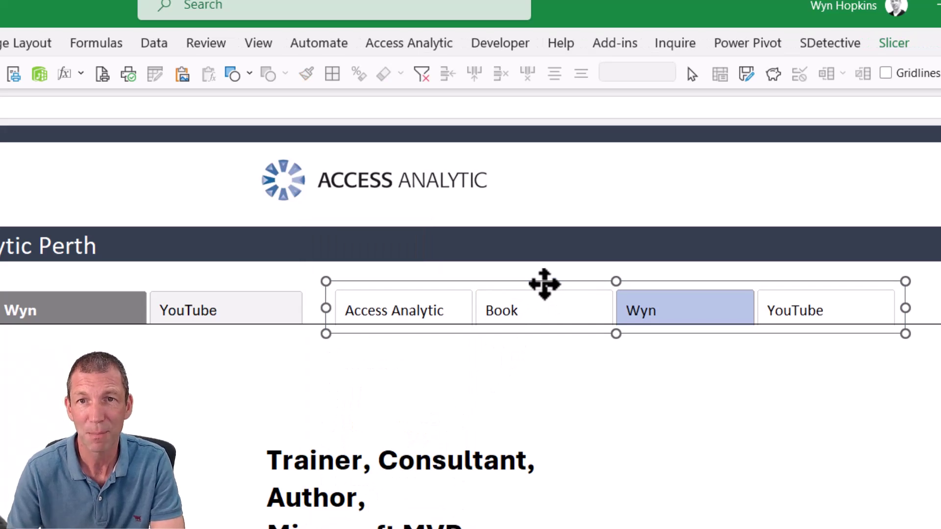
click(563, 431)
click(815, 451)
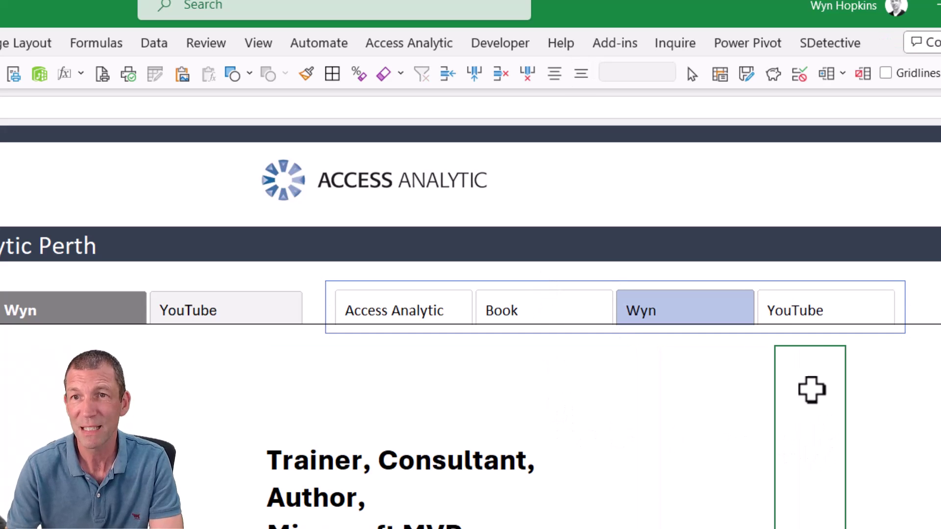
Duplicate the new slicer's current blue style and name the copy DesignNew
click(803, 287)
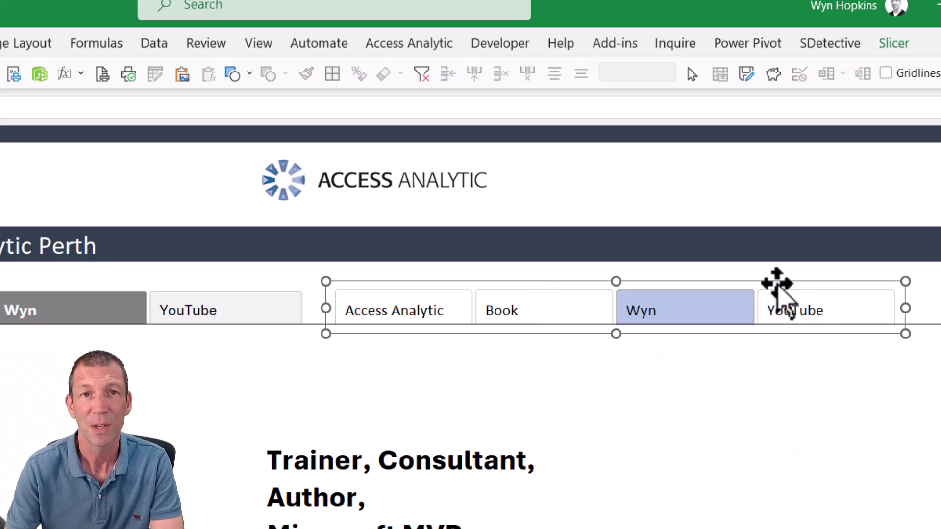
click(895, 46)
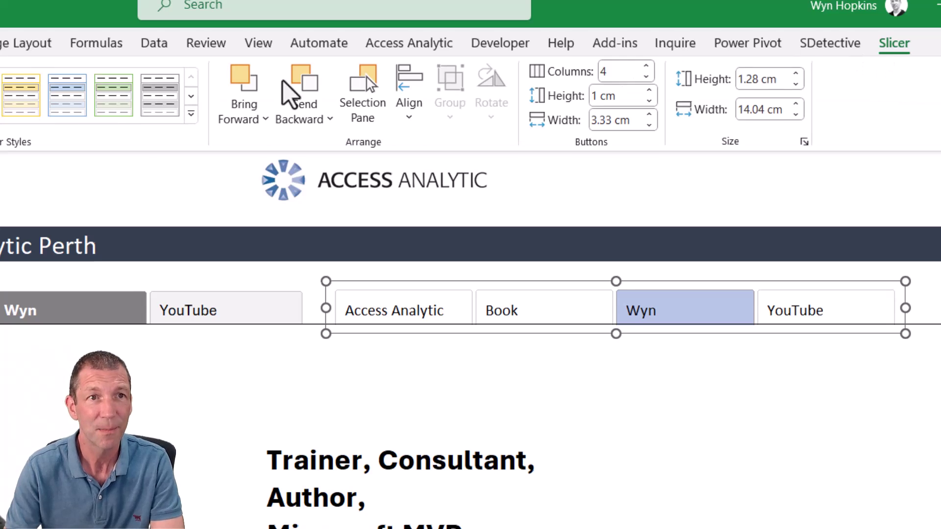
right_click(212, 68)
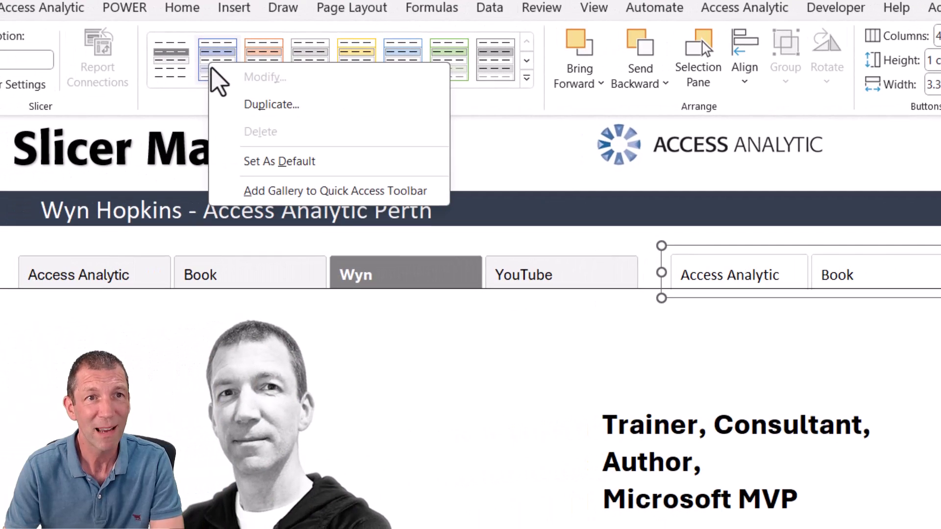
click(257, 105)
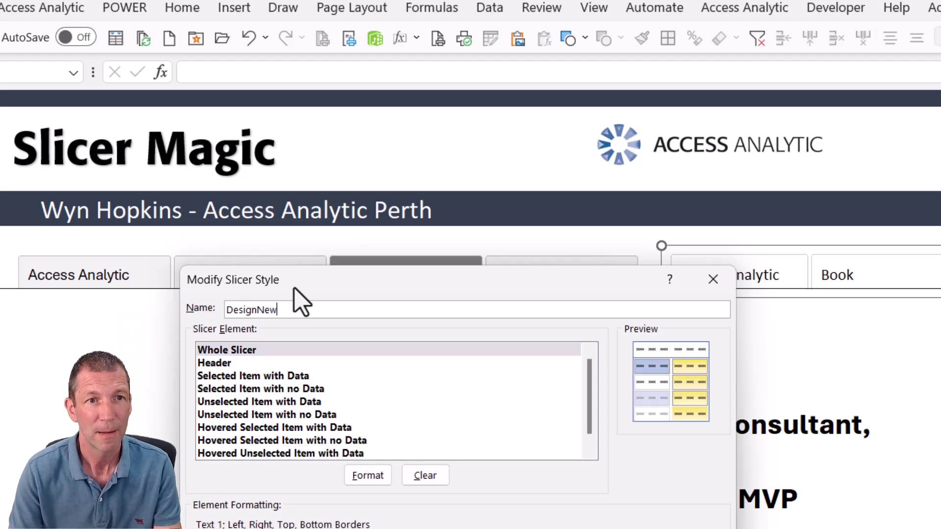
Remove all borders from the Whole Slicer element of the DesignNew style and save the style
click(264, 350)
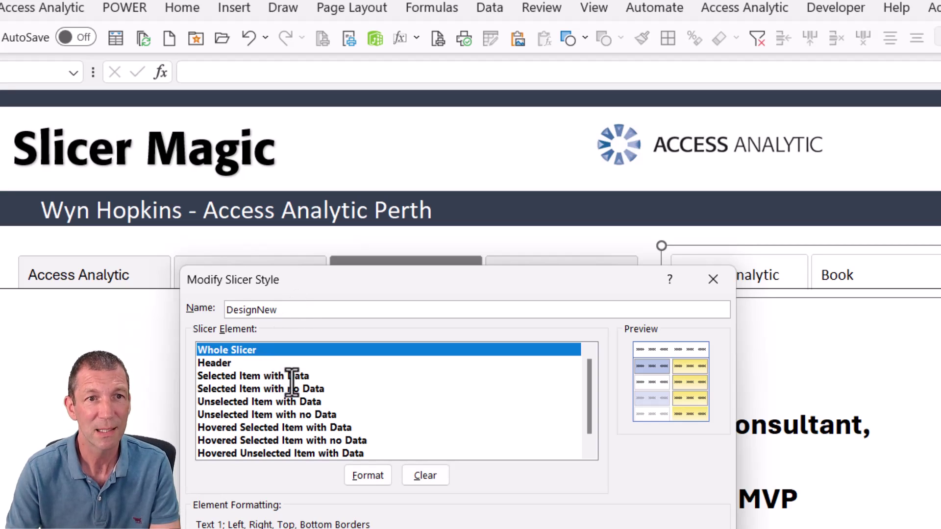
click(379, 483)
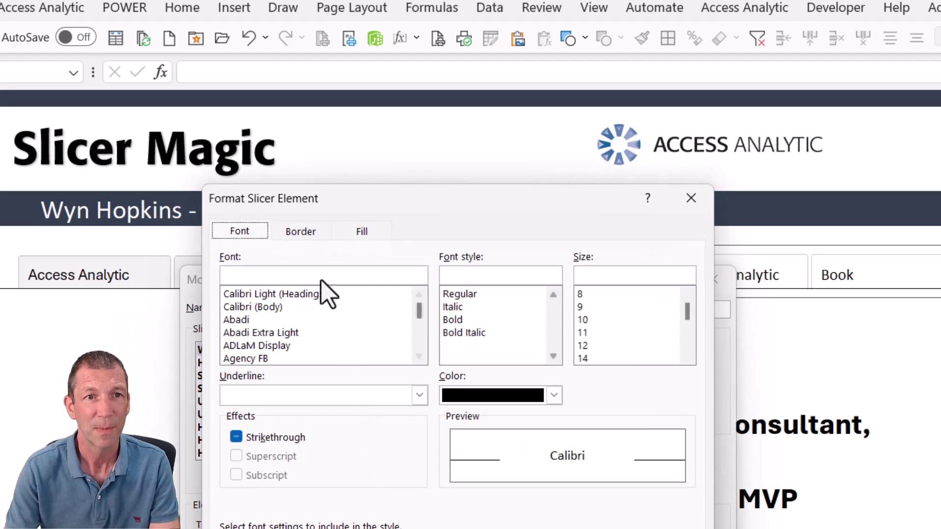
click(314, 250)
click(433, 290)
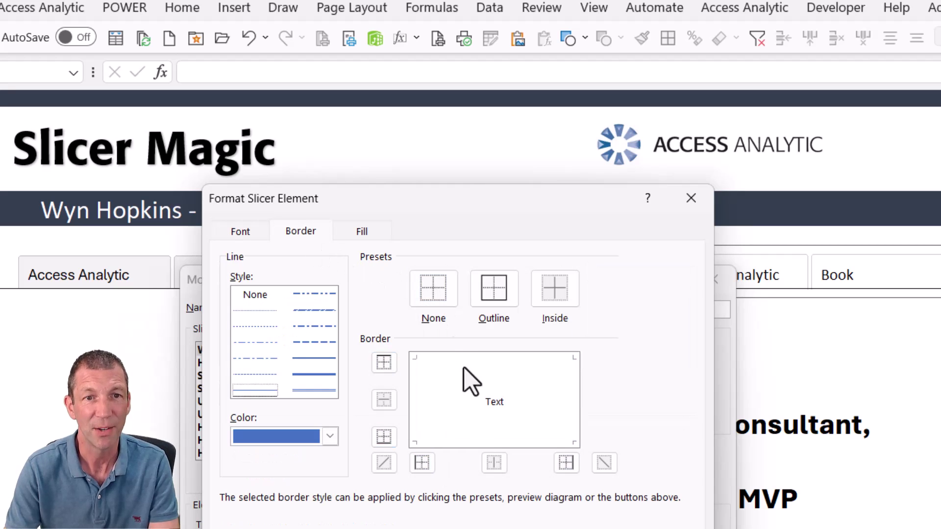
key(Return)
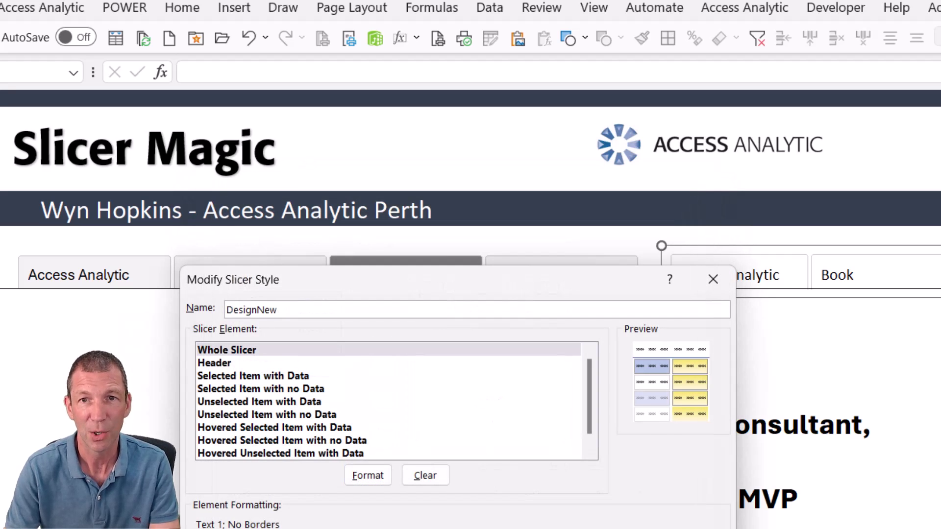
key(Return)
key(Escape)
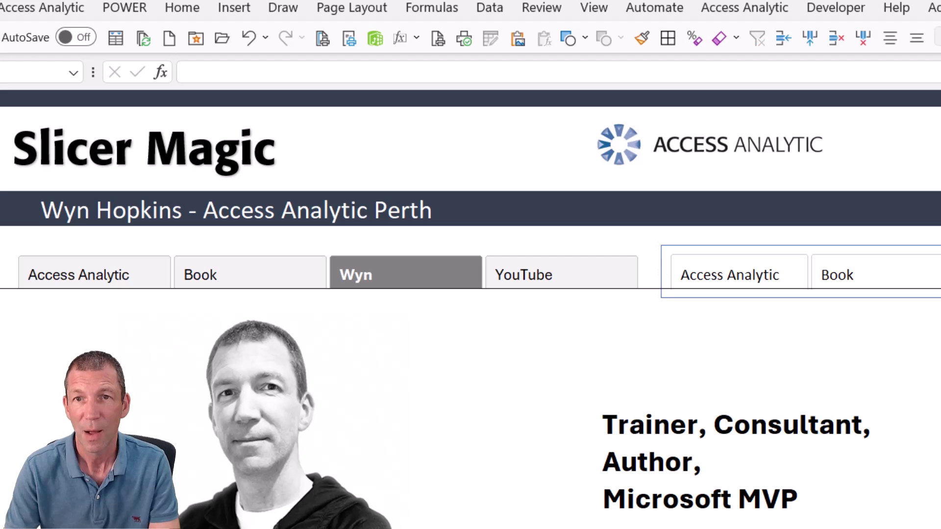
Choose Book in the new slicer, apply the DesignNew style to the slicer, and deselect it
click(889, 240)
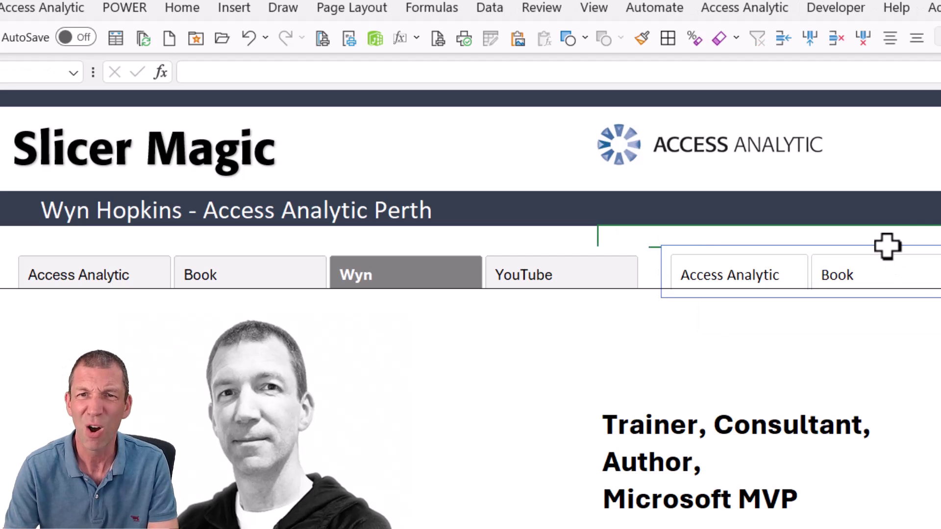
click(894, 270)
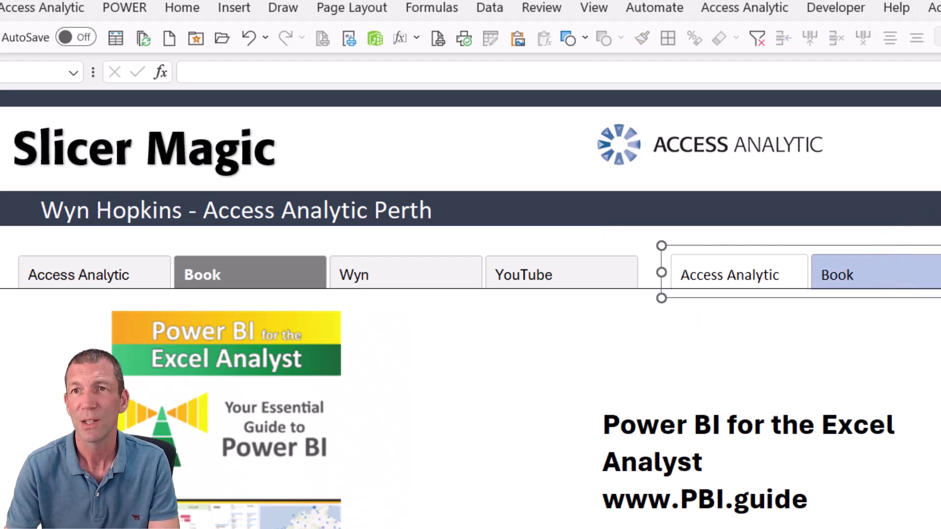
click(934, 7)
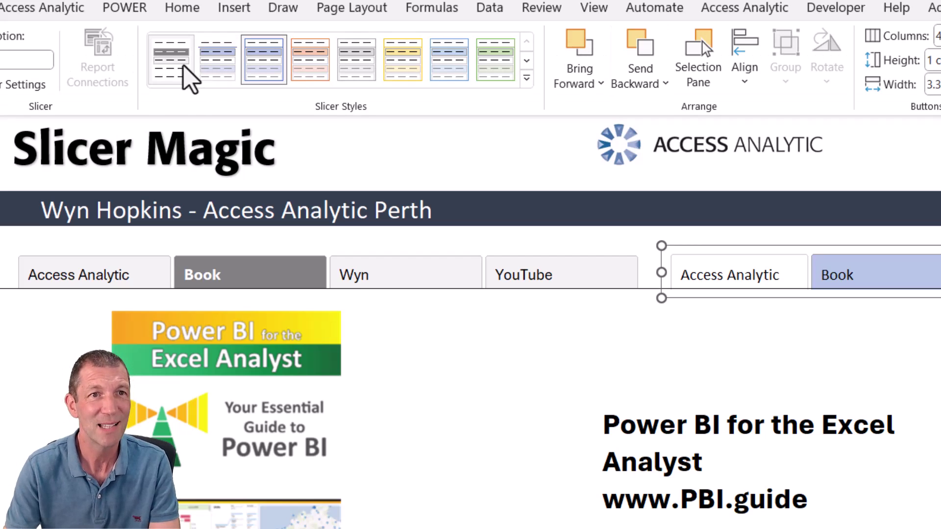
click(221, 68)
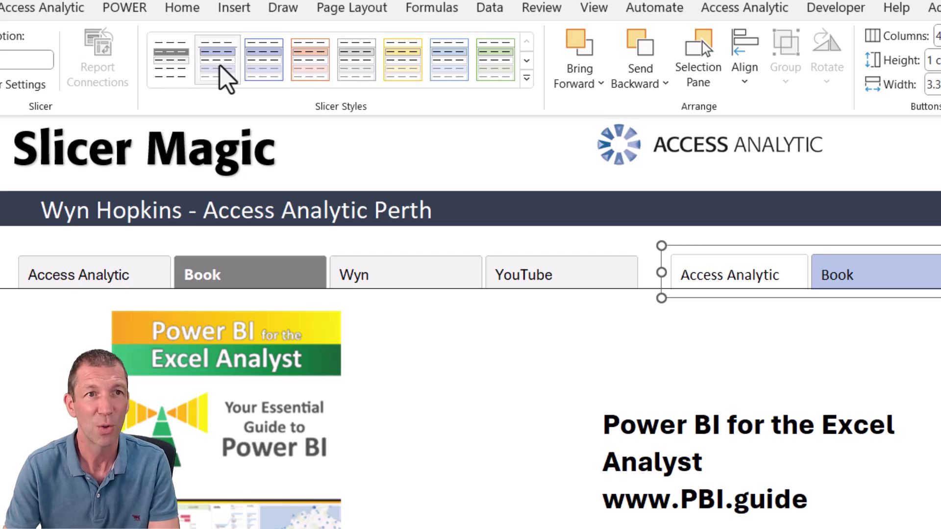
click(857, 325)
click(857, 324)
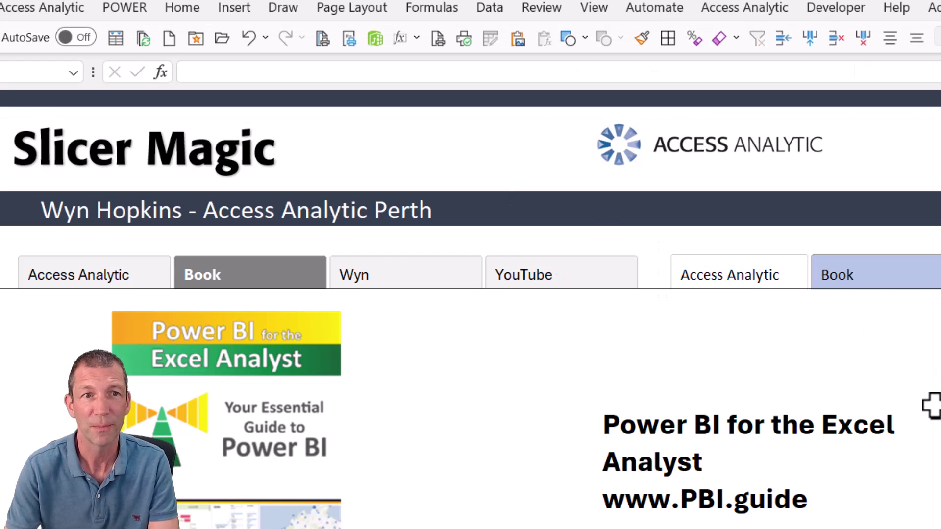
Apply the CleanTabs style to the new slicer, deselect it, and choose its third tab
click(887, 253)
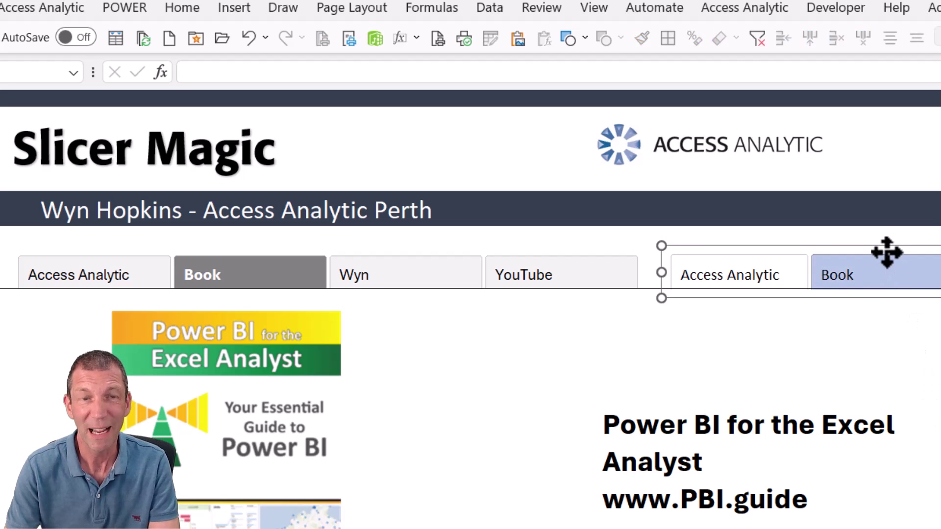
key(ctrl+F1)
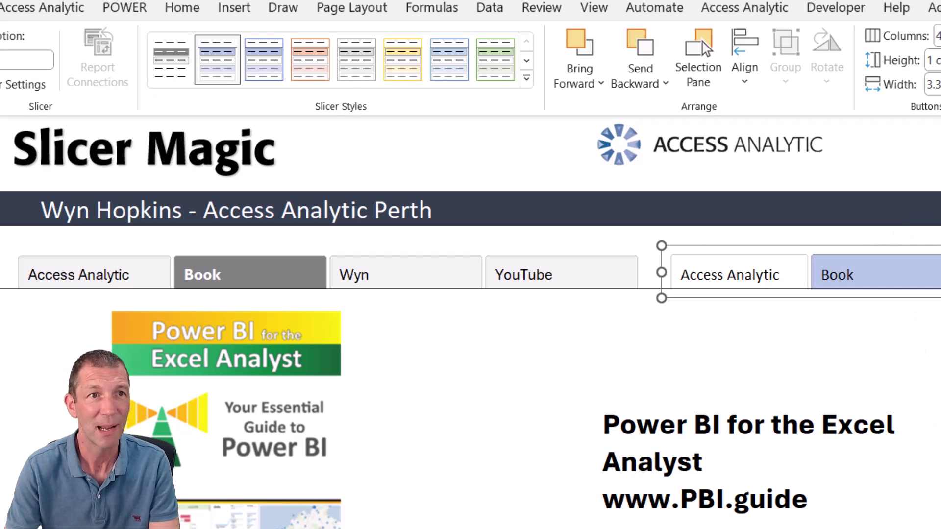
click(160, 60)
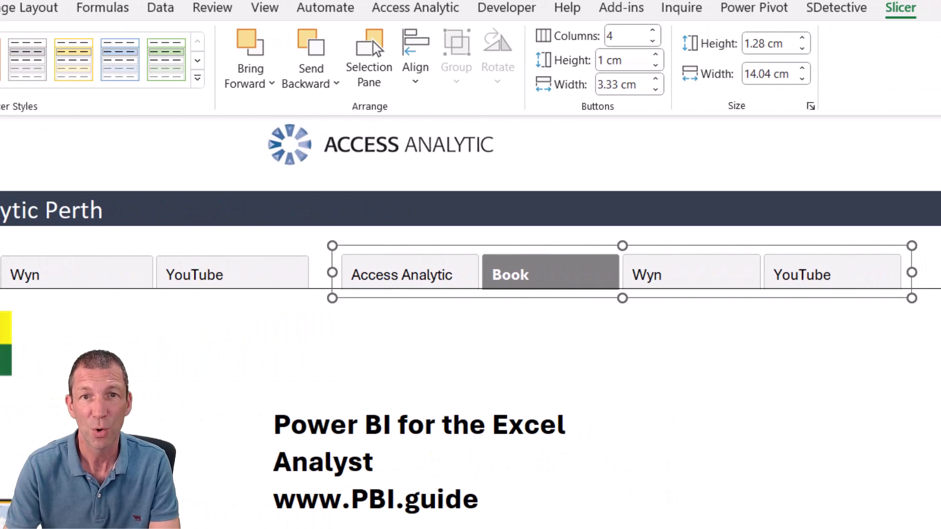
click(676, 375)
click(691, 372)
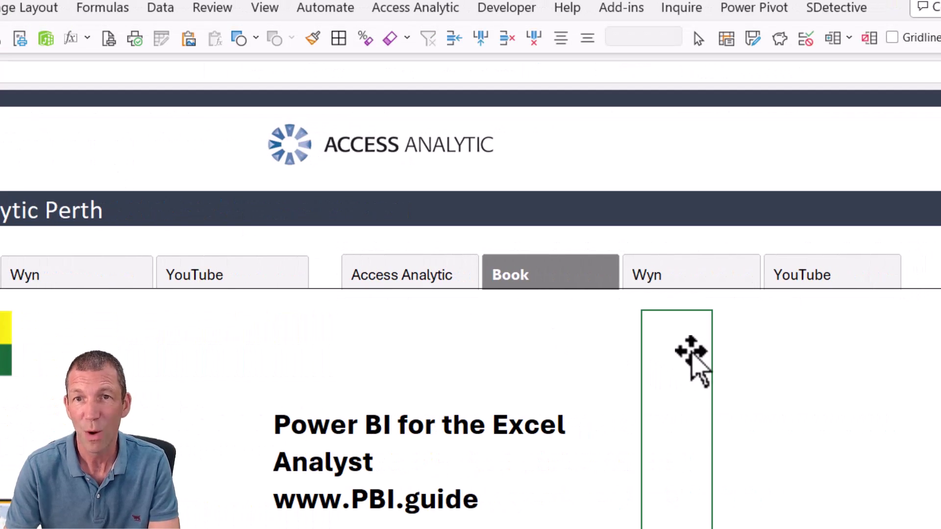
click(675, 275)
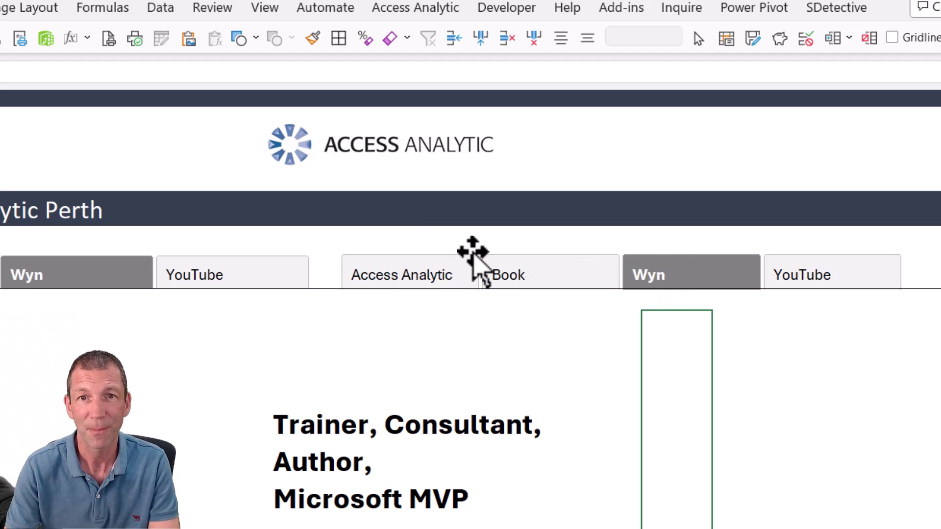
Open the CleanTabs style for modification and examine the fill, font and font colour of its Selected Item with Data element
click(472, 252)
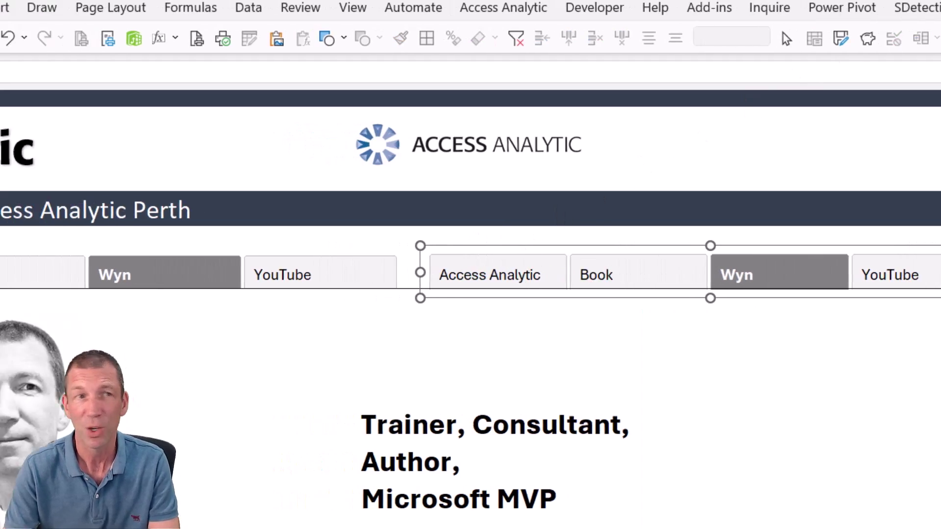
click(900, 7)
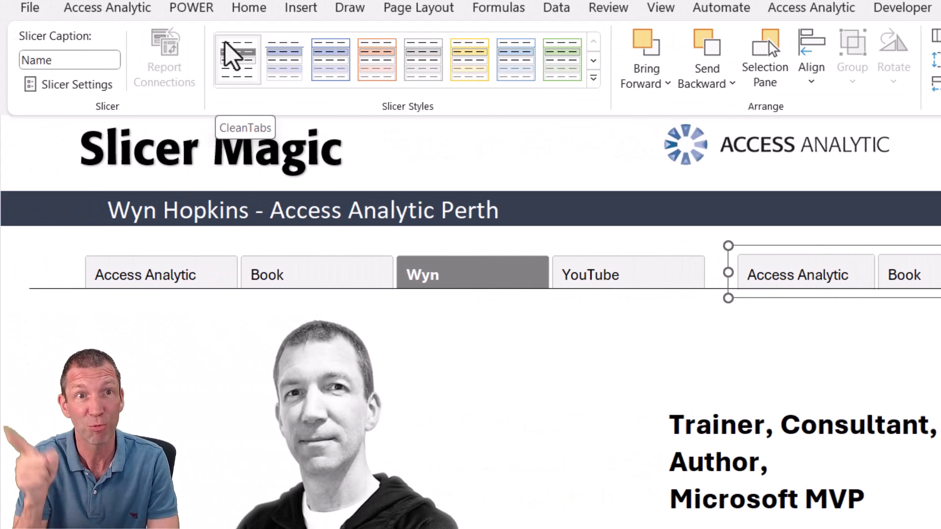
right_click(244, 73)
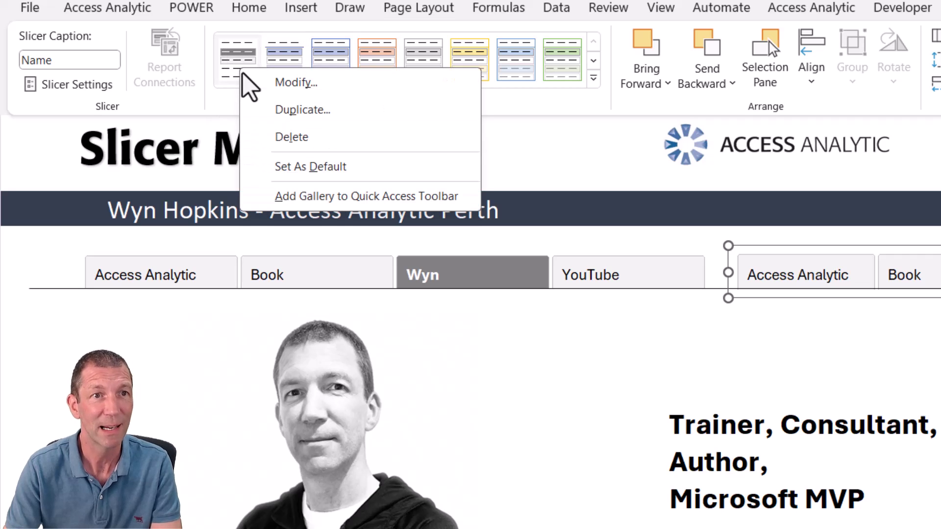
click(305, 89)
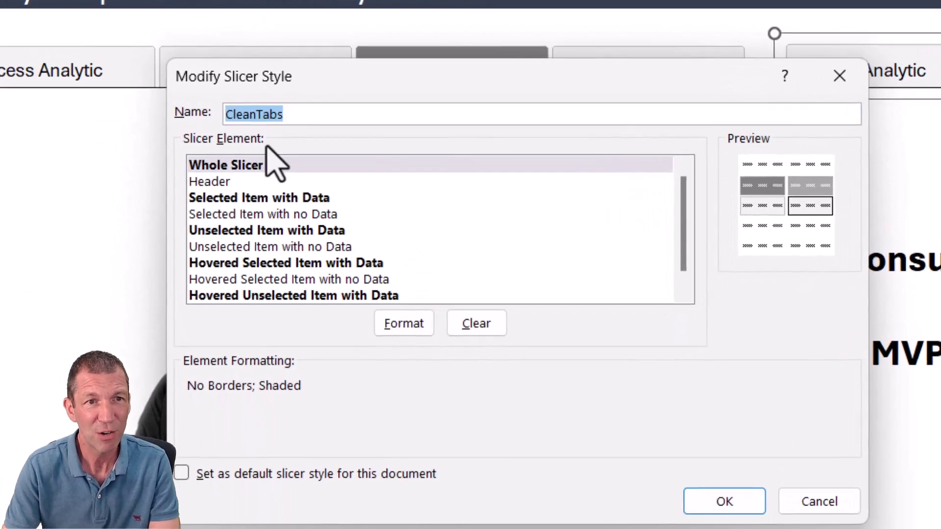
click(274, 199)
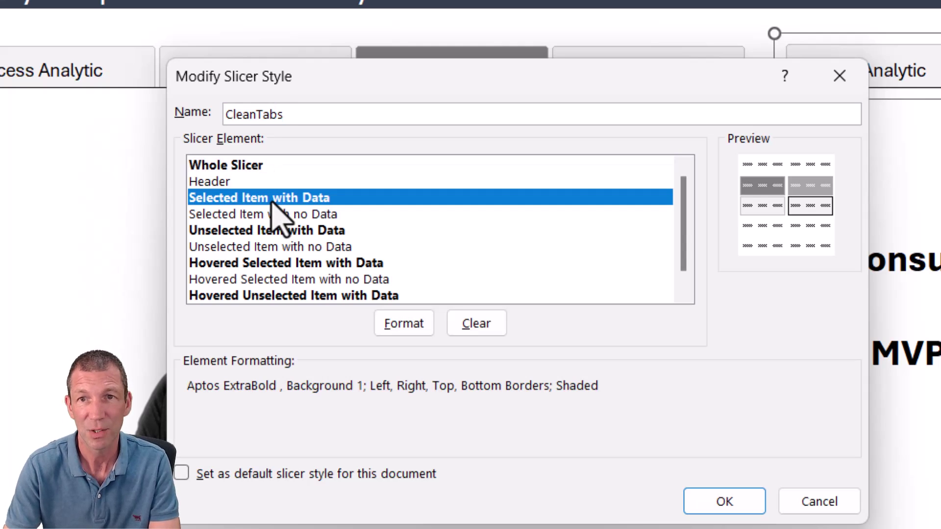
click(395, 328)
click(396, 16)
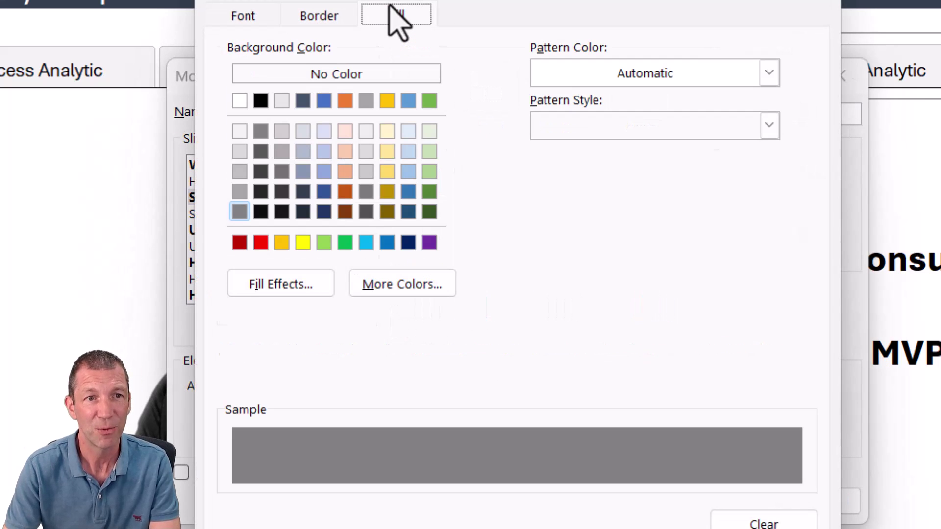
click(270, 22)
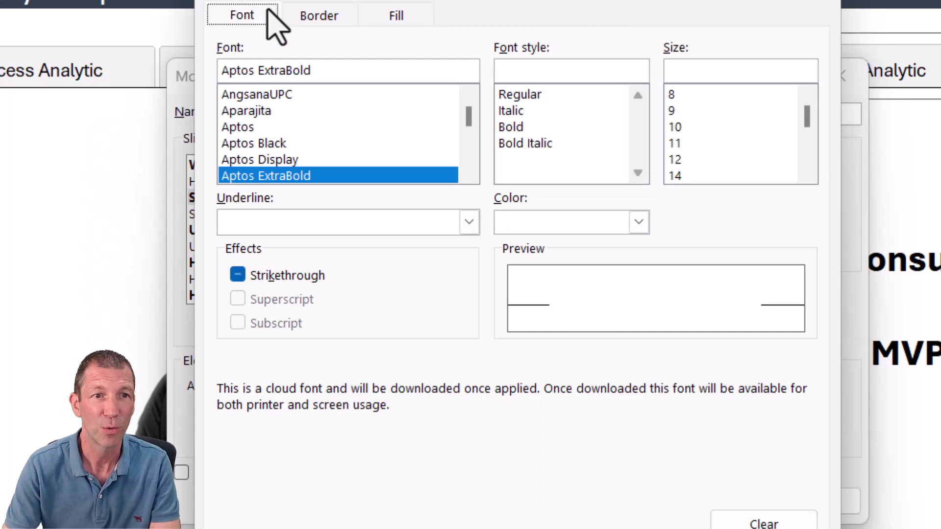
click(528, 223)
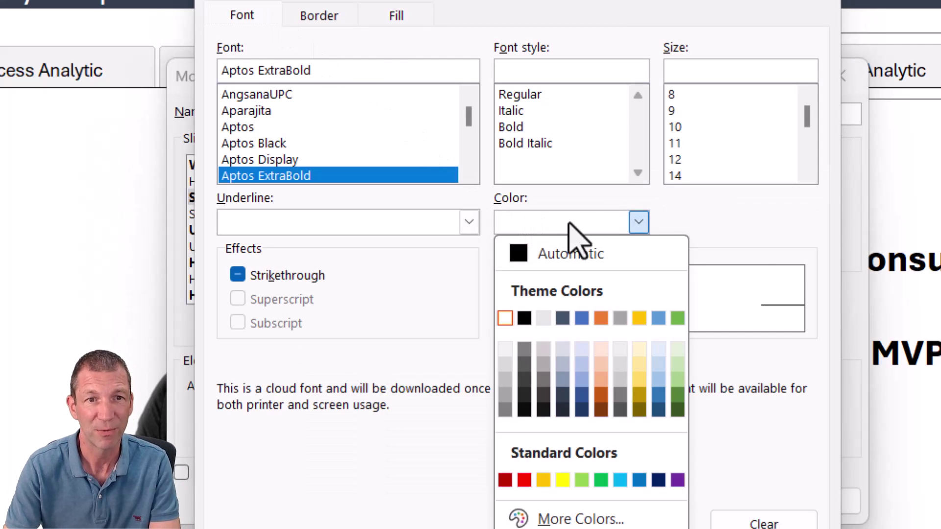
click(789, 269)
key(Return)
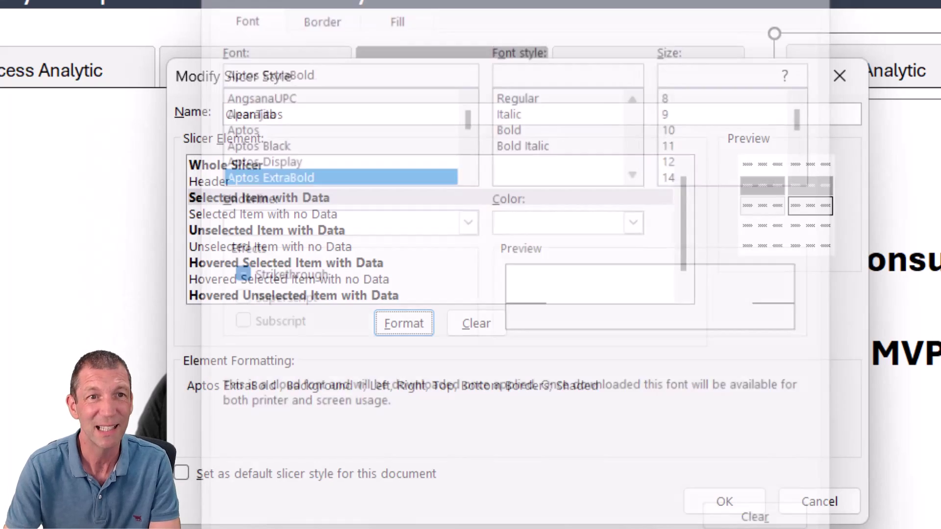
Examine the font and border formatting of the Hovered Unselected Item with Data element, and close the style without changes
click(380, 294)
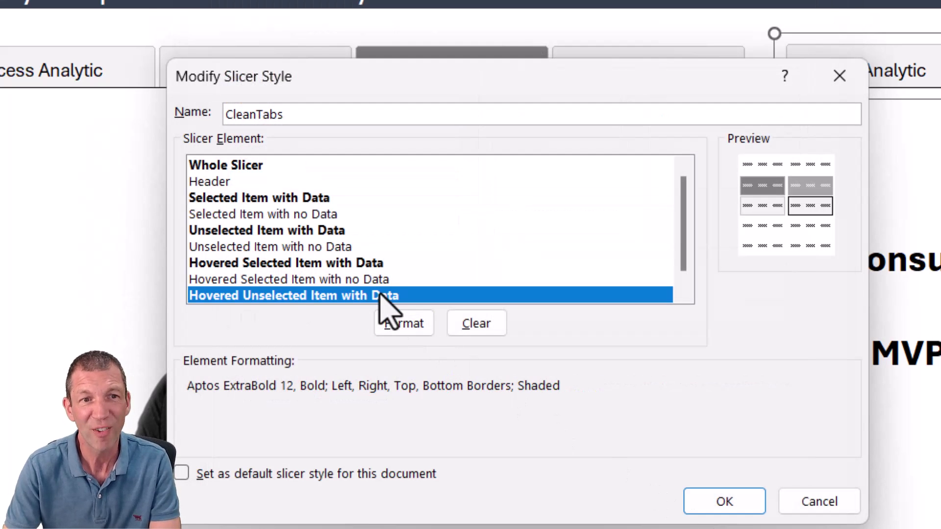
click(410, 324)
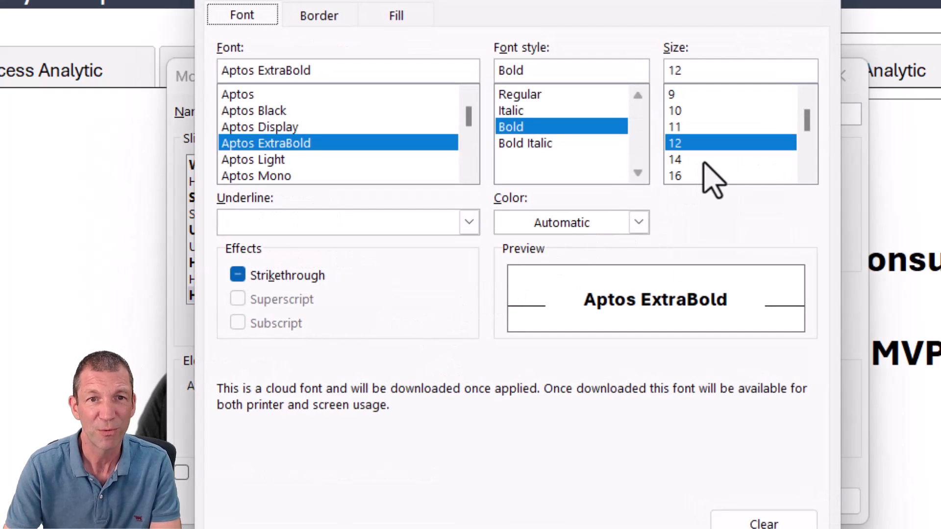
click(319, 16)
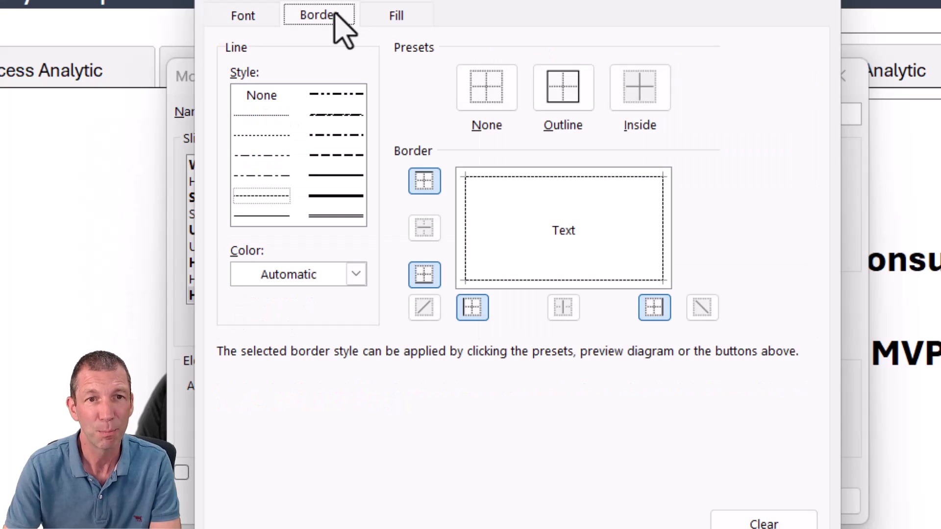
click(750, 528)
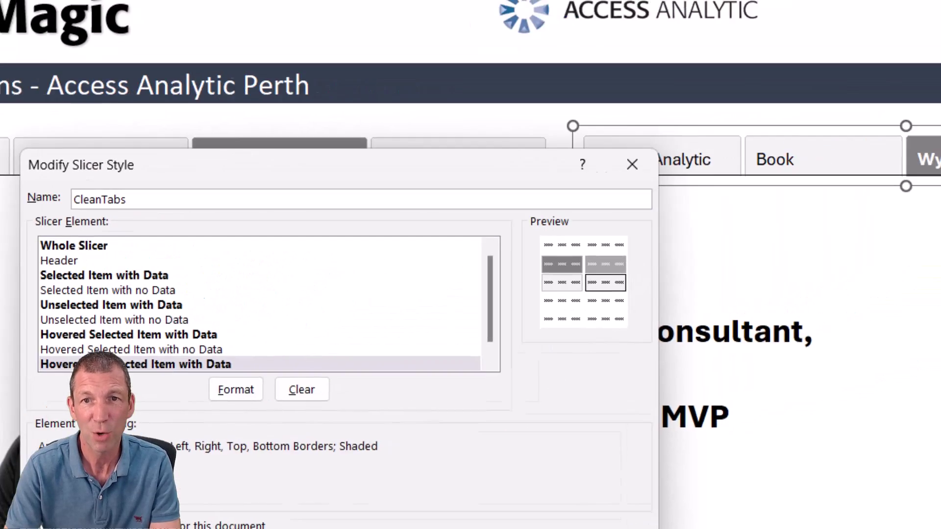
click(816, 504)
Deselect the slicer and switch the page to the Book tab using the new slicer
click(550, 336)
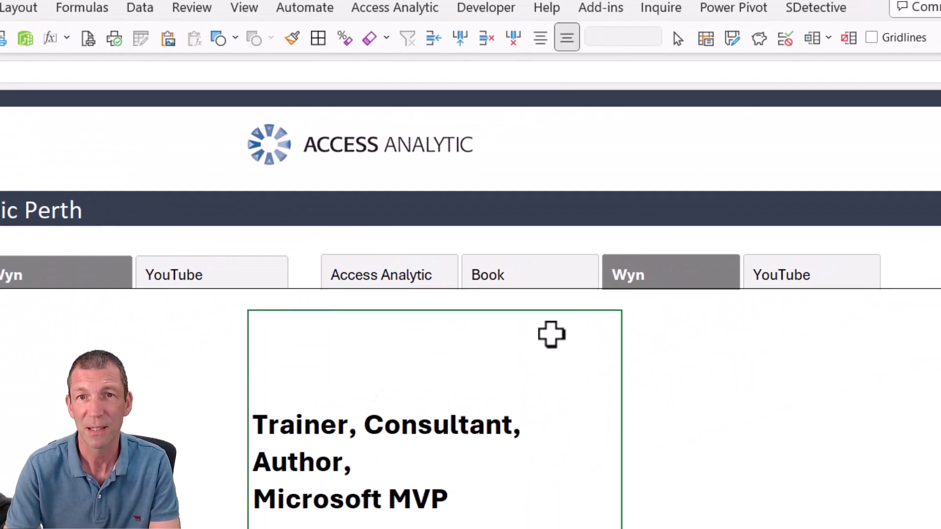
click(722, 370)
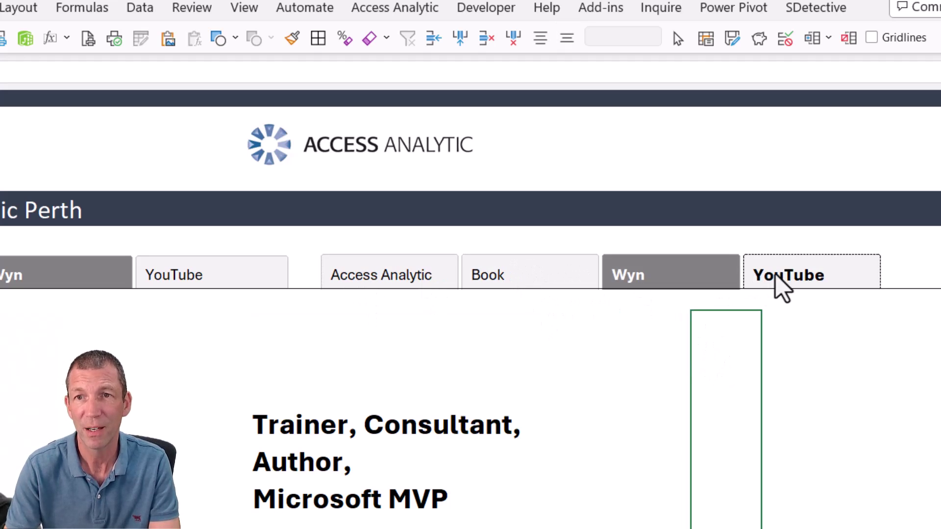
click(517, 282)
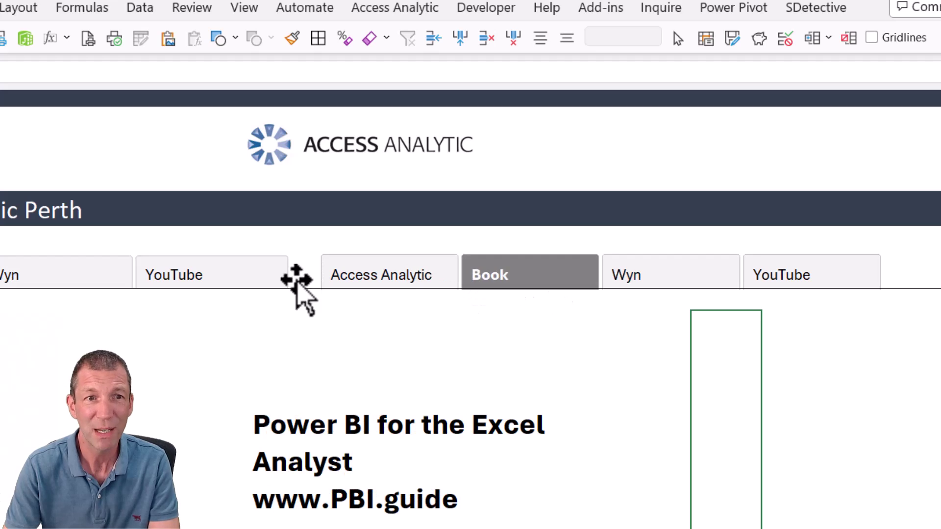
Select all four tabs of the new slicer, from Access Analytic through YouTube, to show every table row
click(367, 279)
click(489, 279)
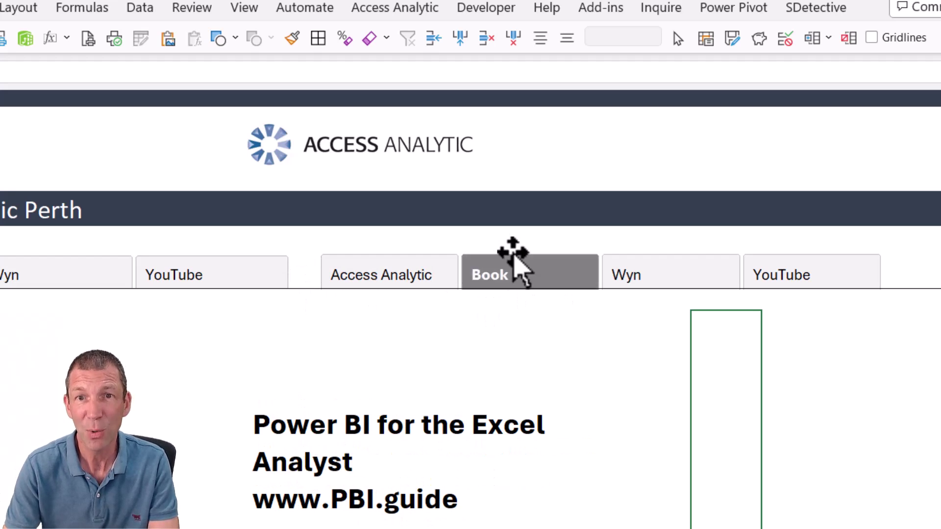
scroll(515, 274, down, 5)
scroll(269, 300, down, 3)
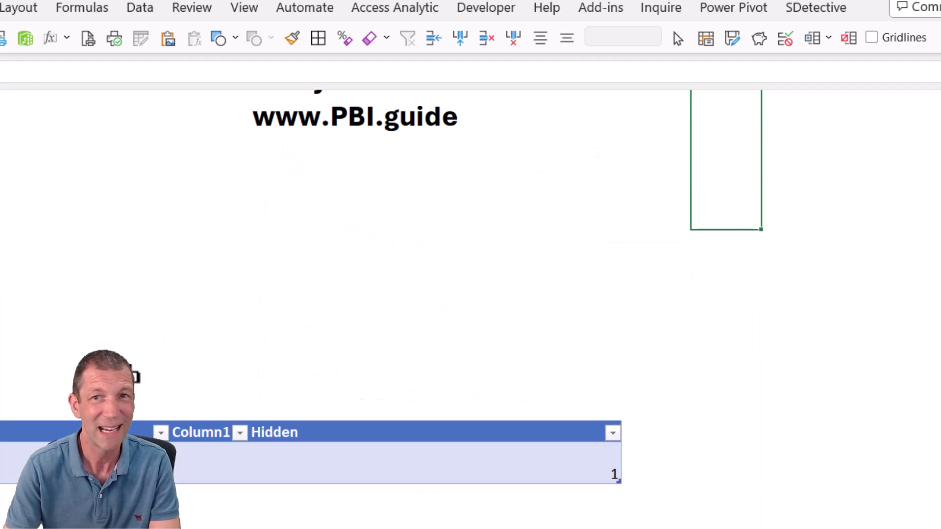
scroll(269, 300, up, 8)
drag(396, 282, 787, 305)
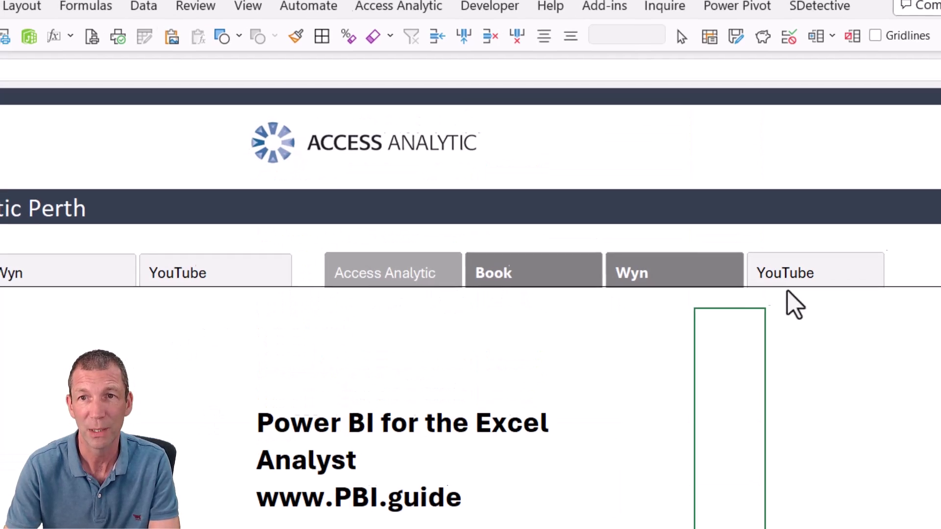
Select the table's Name entries in A22:A25 and open the custom lists editor from the advanced Excel options
scroll(161, 381, down, 5)
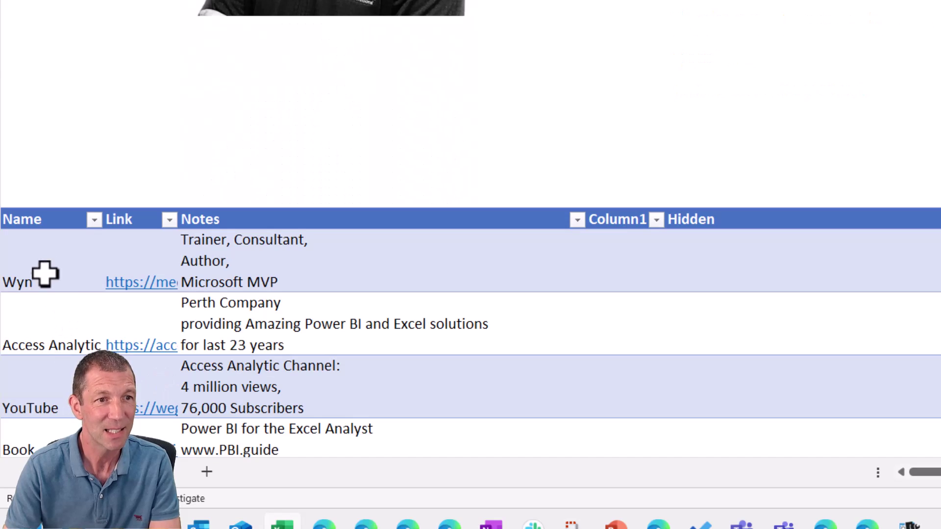
drag(44, 273, 46, 315)
scroll(47, 380, down, 3)
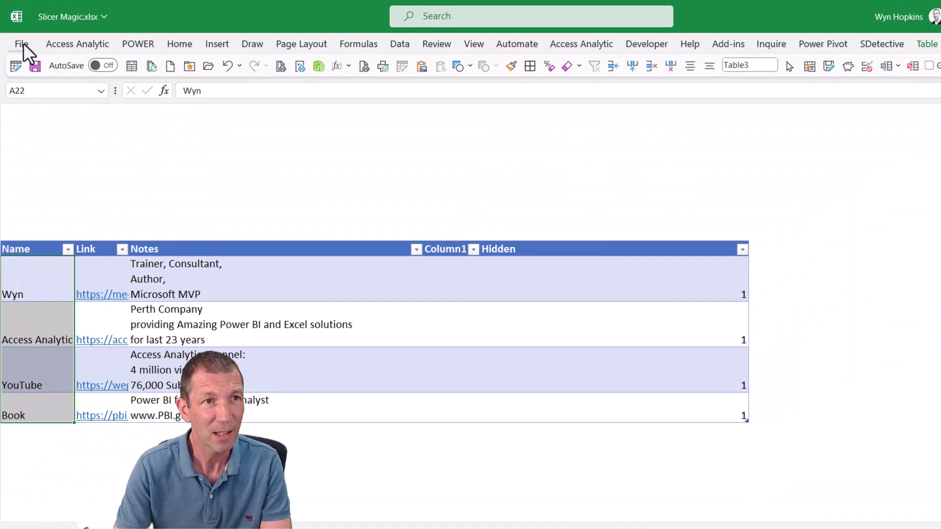
click(22, 42)
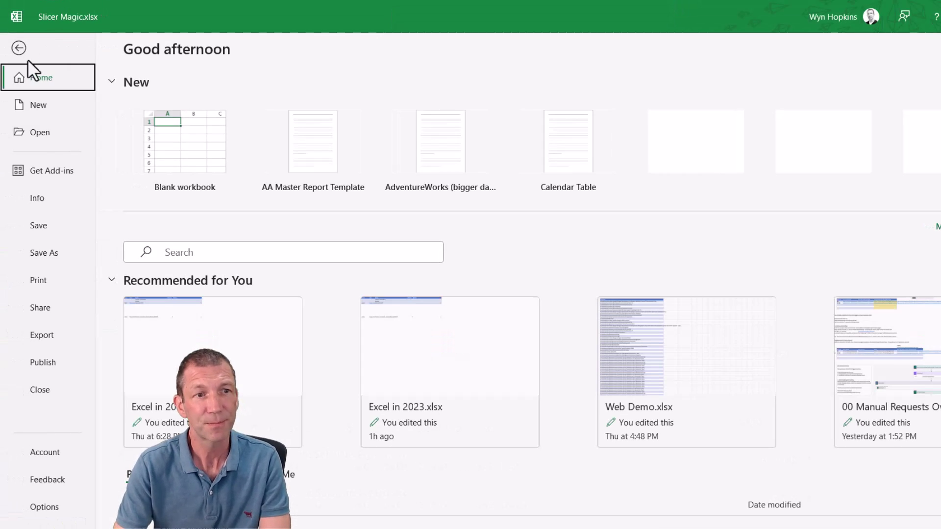
key(Escape)
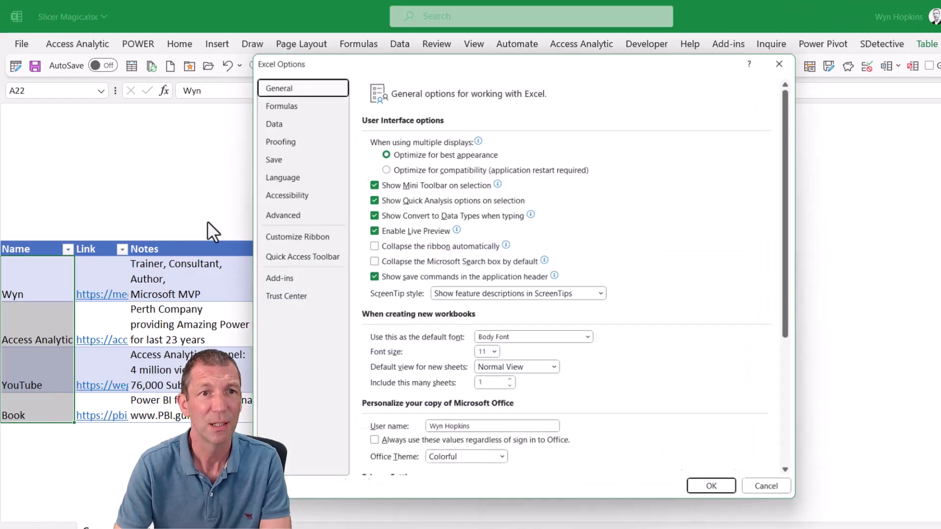
click(269, 214)
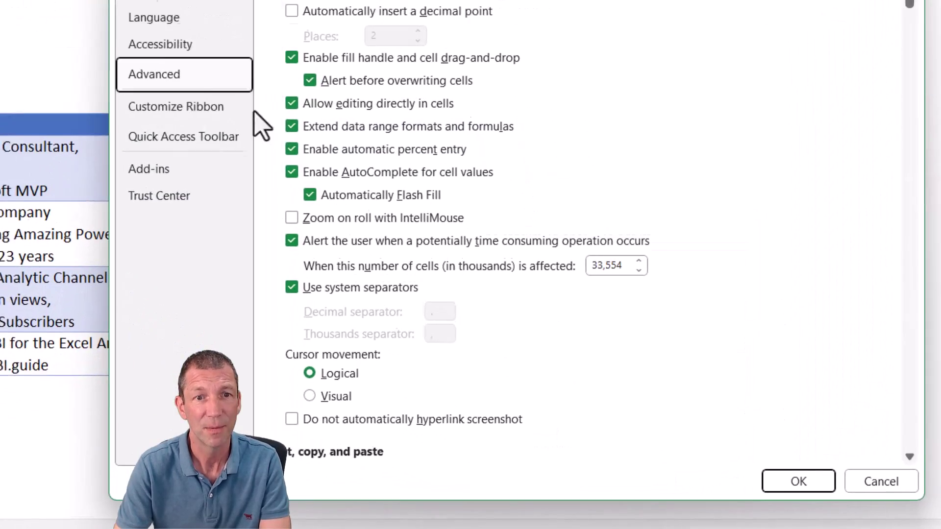
scroll(505, 296, down, 20)
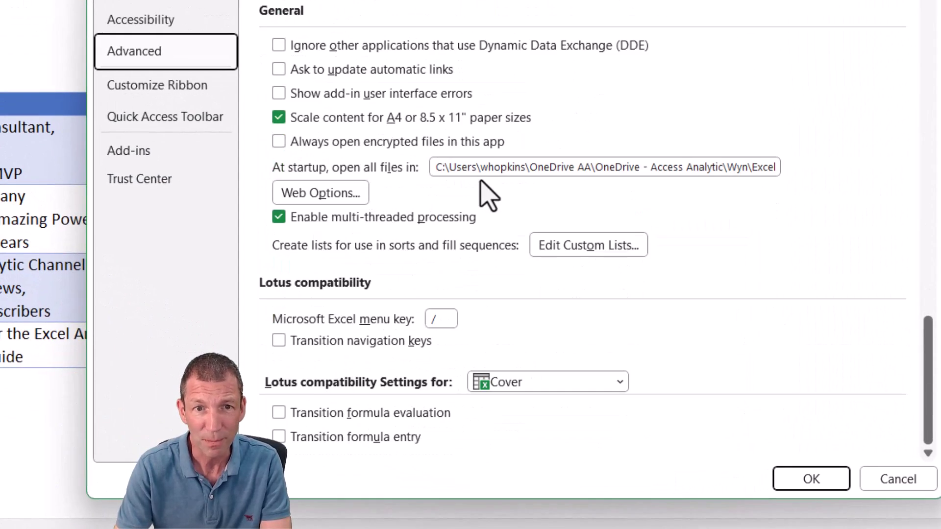
click(597, 252)
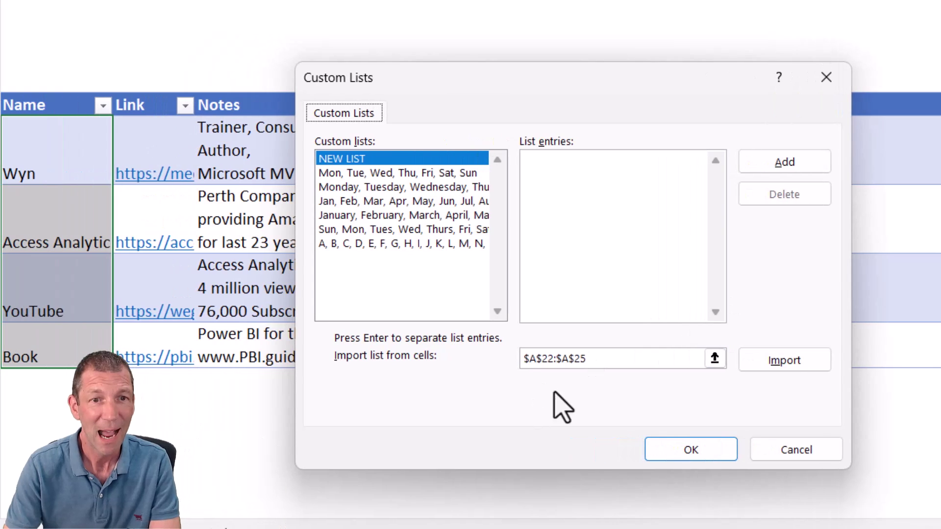
Import cells $A$22:$A$25 as a new custom list, and accept the custom lists and Excel options
click(611, 357)
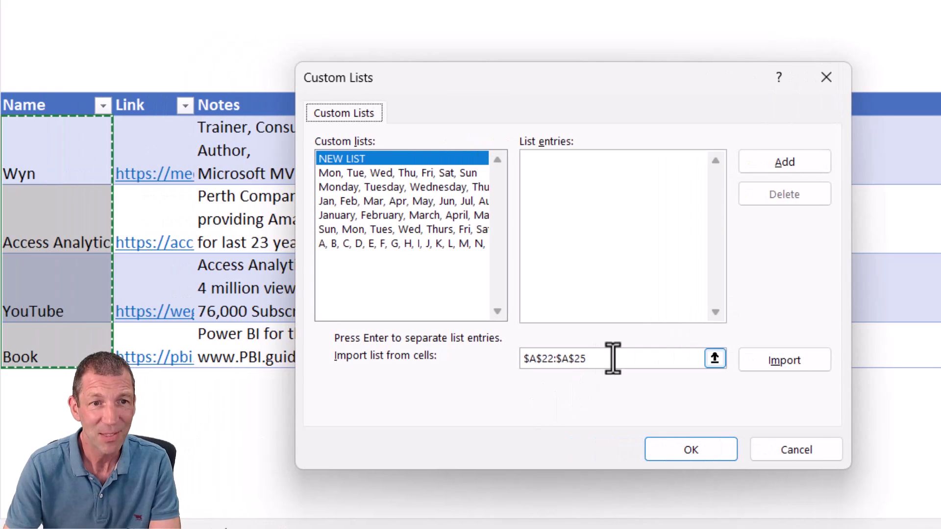
drag(611, 357, 508, 357)
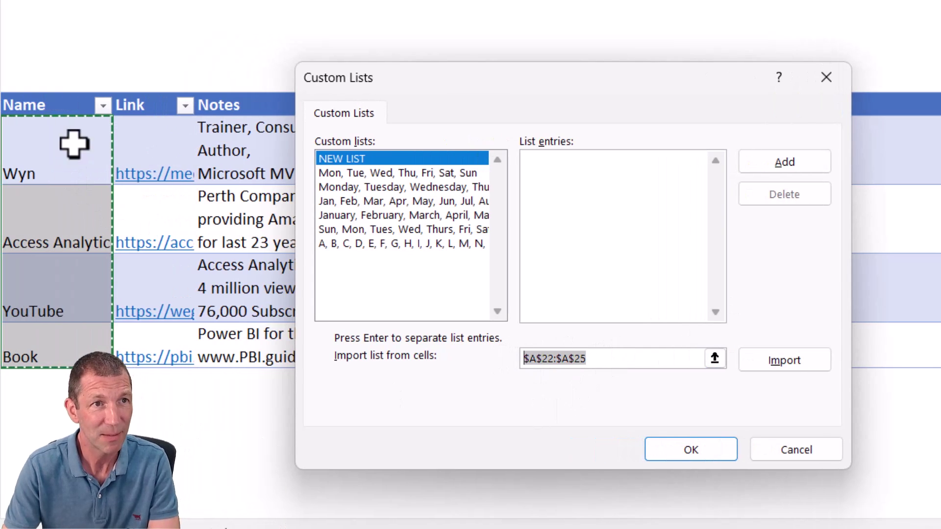
click(808, 365)
click(765, 167)
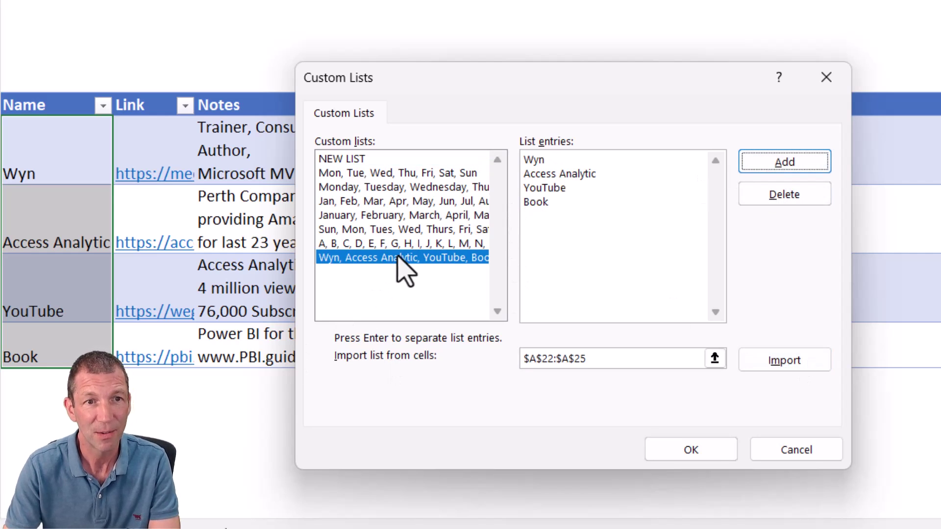
click(719, 446)
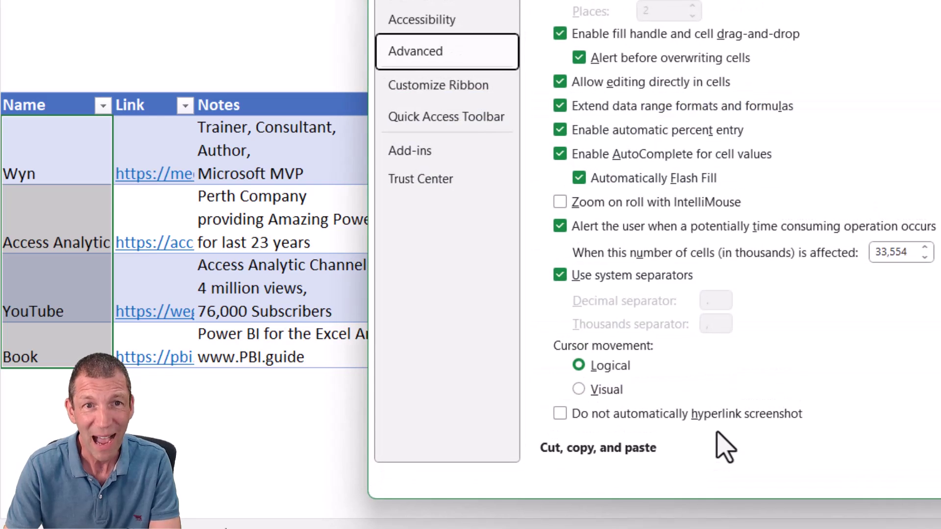
key(Return)
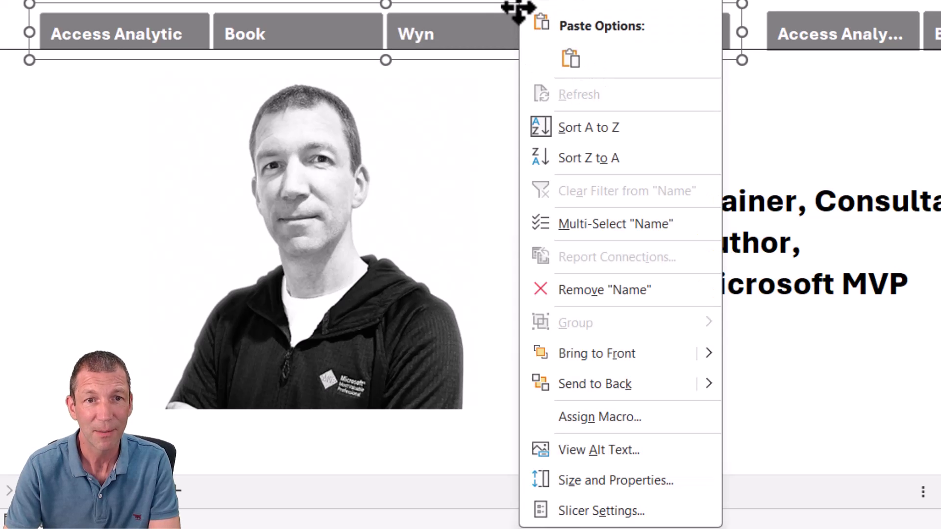
Open the slicer settings of the original Name slicer above the image
click(611, 511)
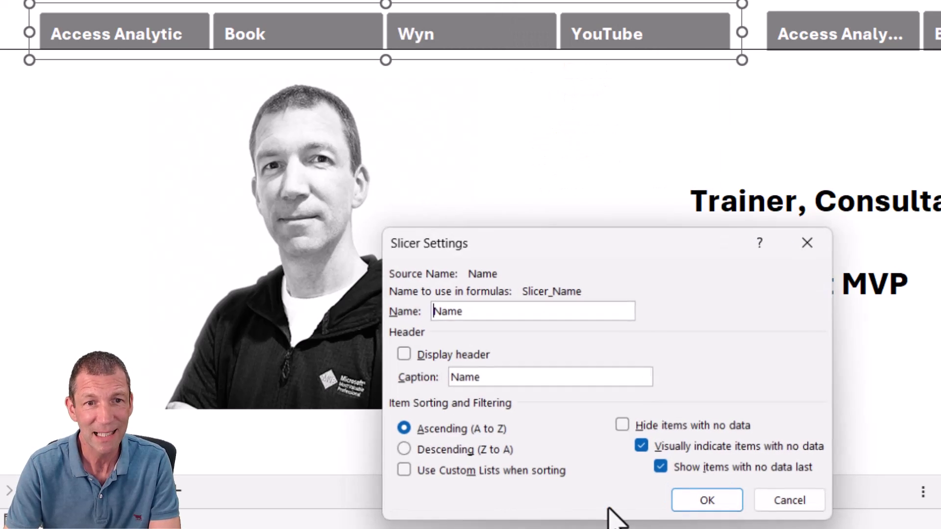